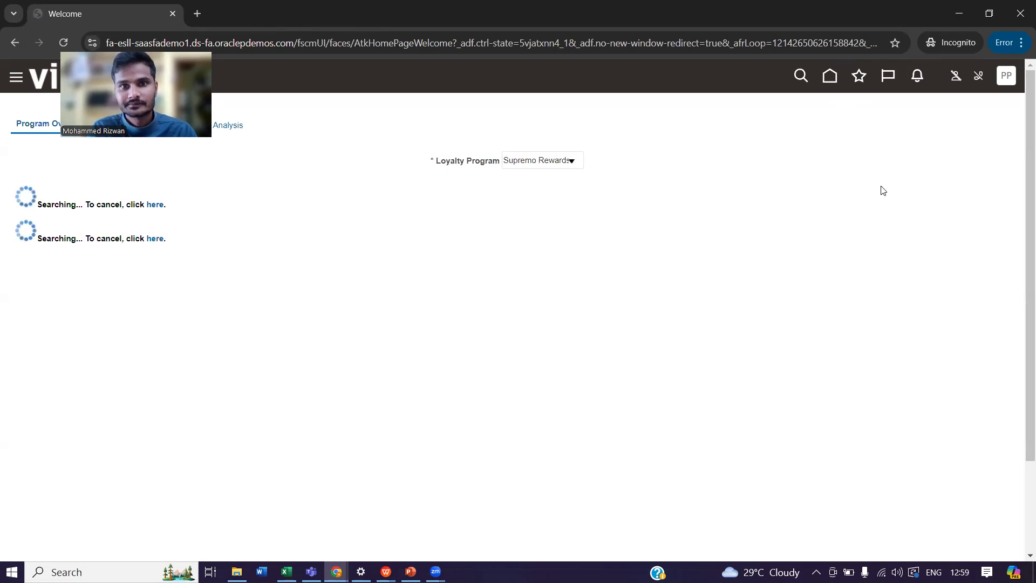
# Return to the home page and look through the Configuration, Others and Tools app groups.
pyautogui.click(830, 79)
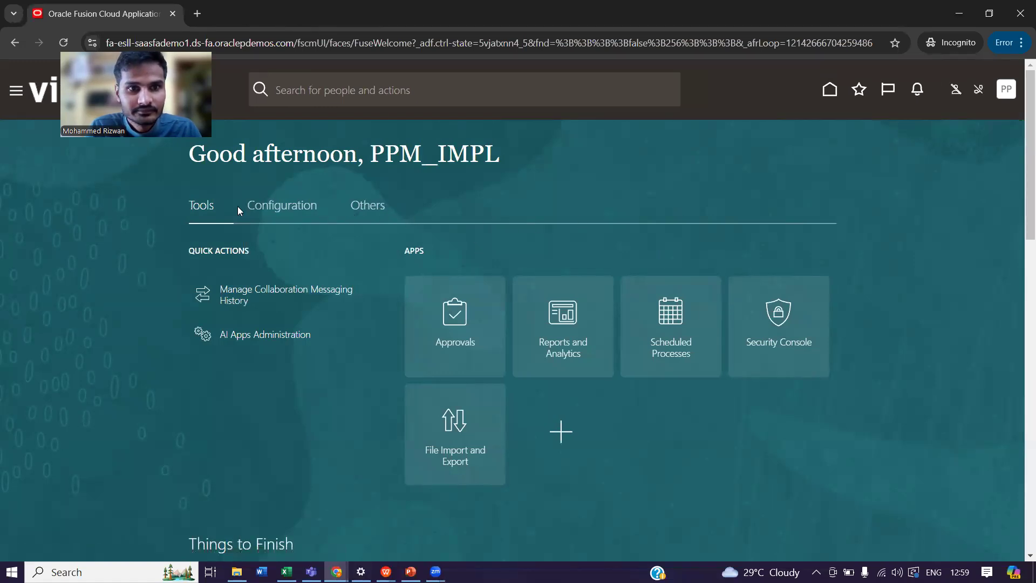
pyautogui.click(296, 208)
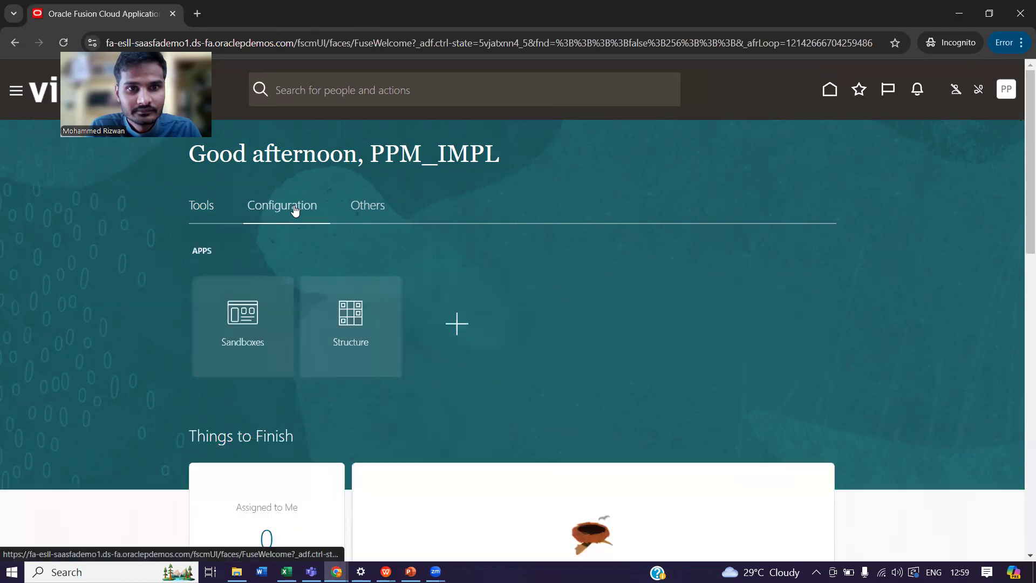
pyautogui.click(377, 203)
pyautogui.click(214, 206)
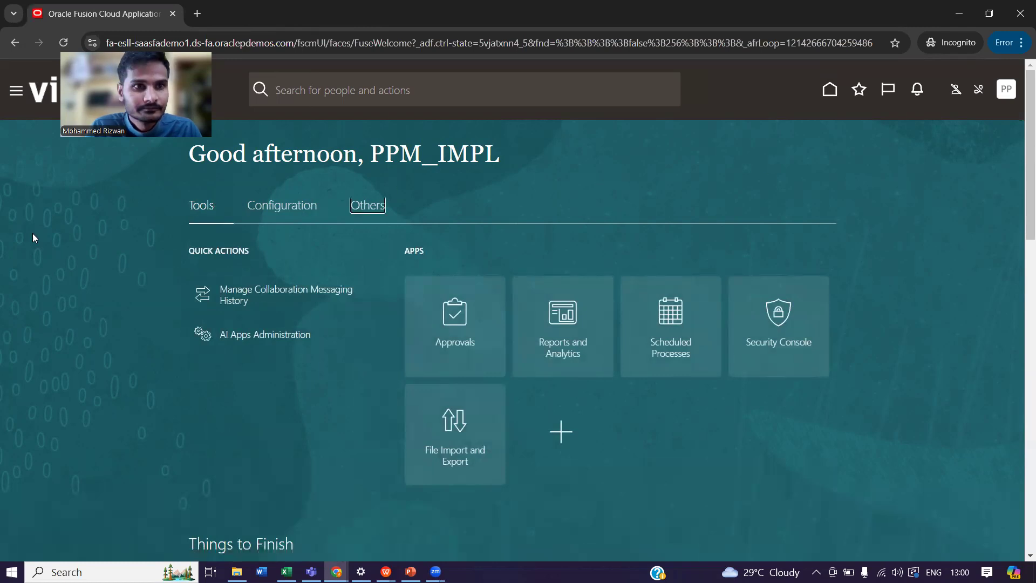
# Open the main navigator and expand the Projects group.
pyautogui.click(13, 95)
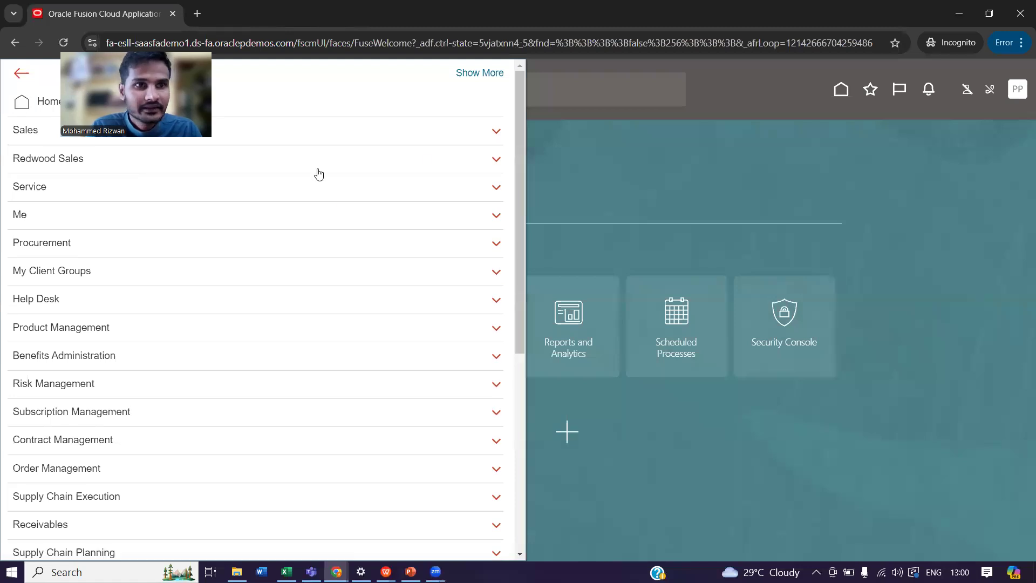
pyautogui.click(608, 137)
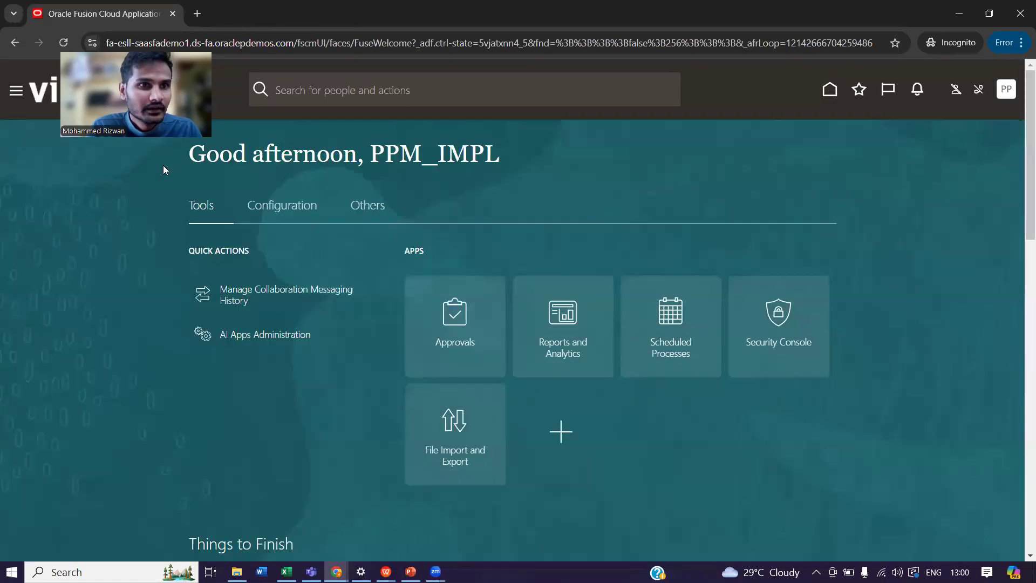
pyautogui.click(16, 90)
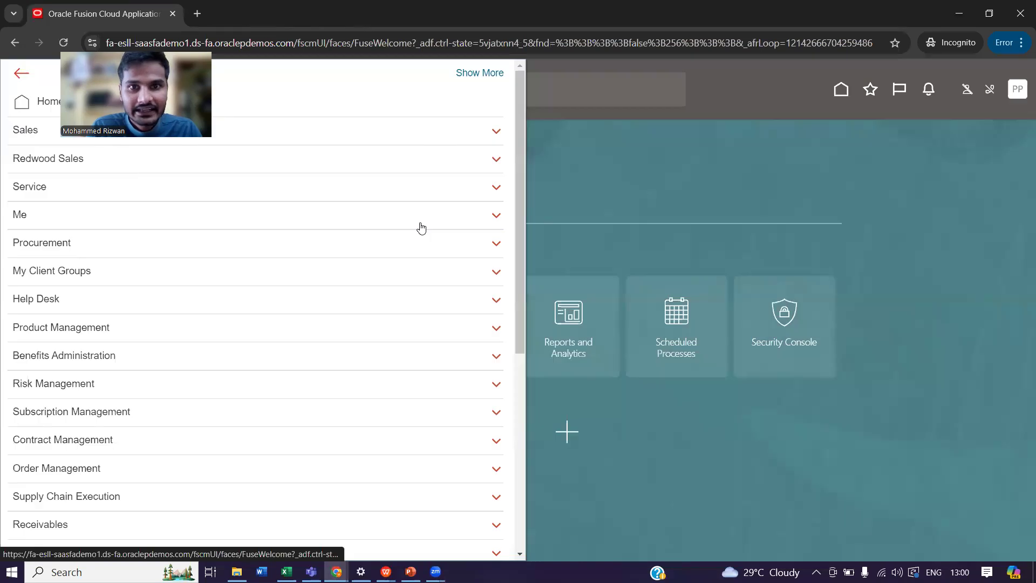
pyautogui.moveTo(519, 249); pyautogui.dragTo(528, 368)
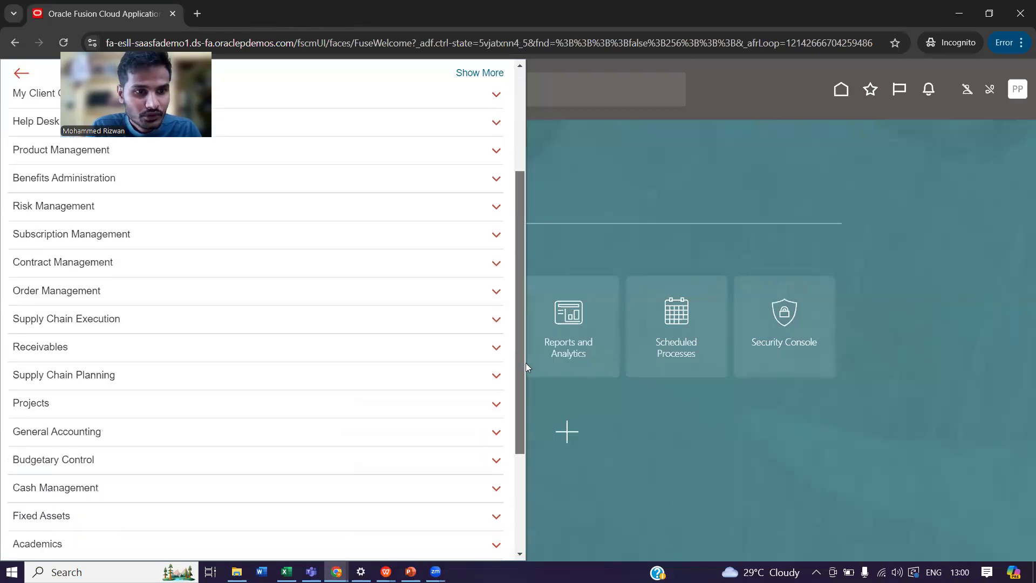
pyautogui.scroll(-2, 377, 363)
pyautogui.click(90, 287)
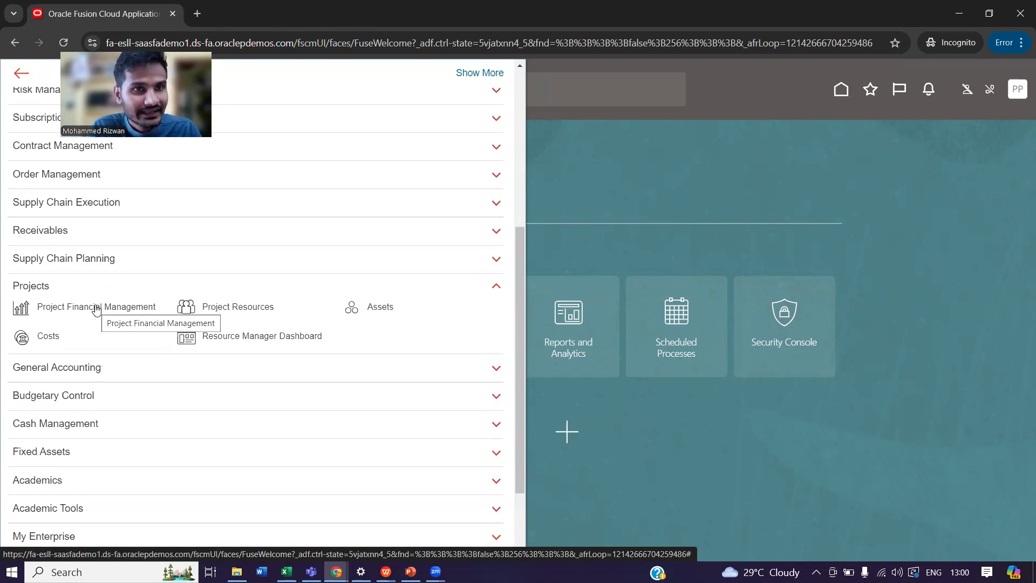
# Open the Project Financial Management work area from the Projects group.
pyautogui.click(1019, 92)
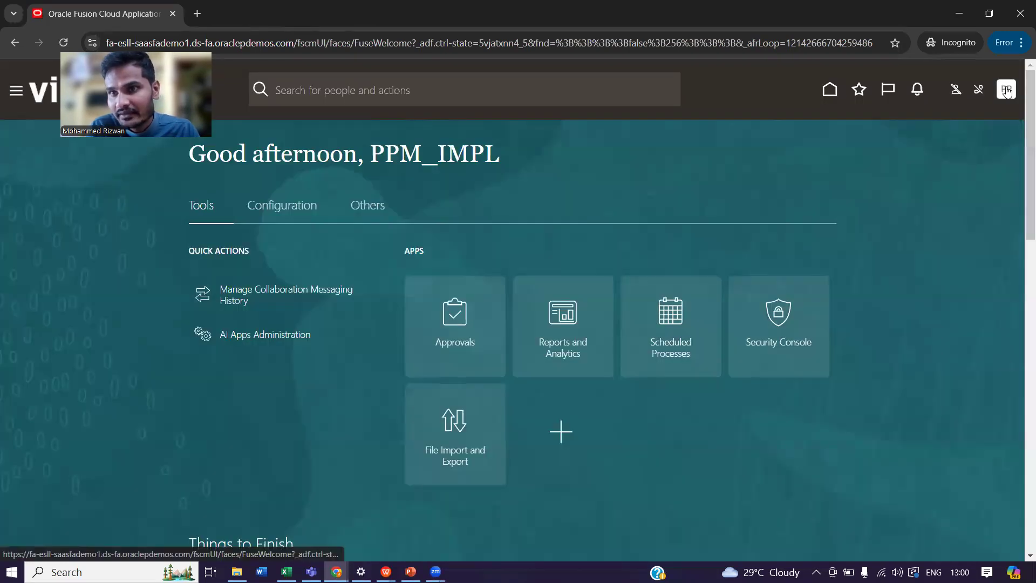
pyautogui.click(1007, 91)
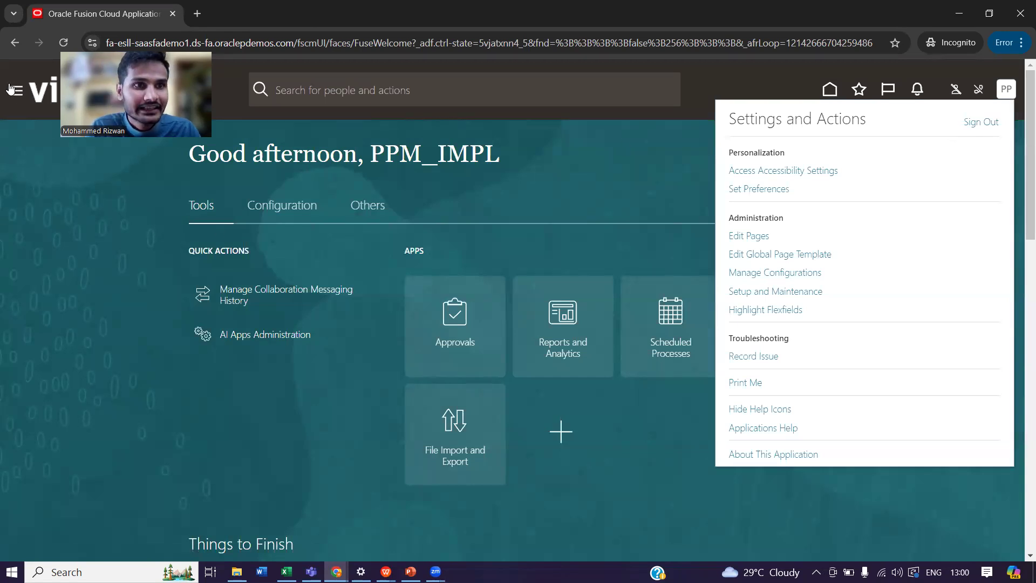
pyautogui.click(14, 91)
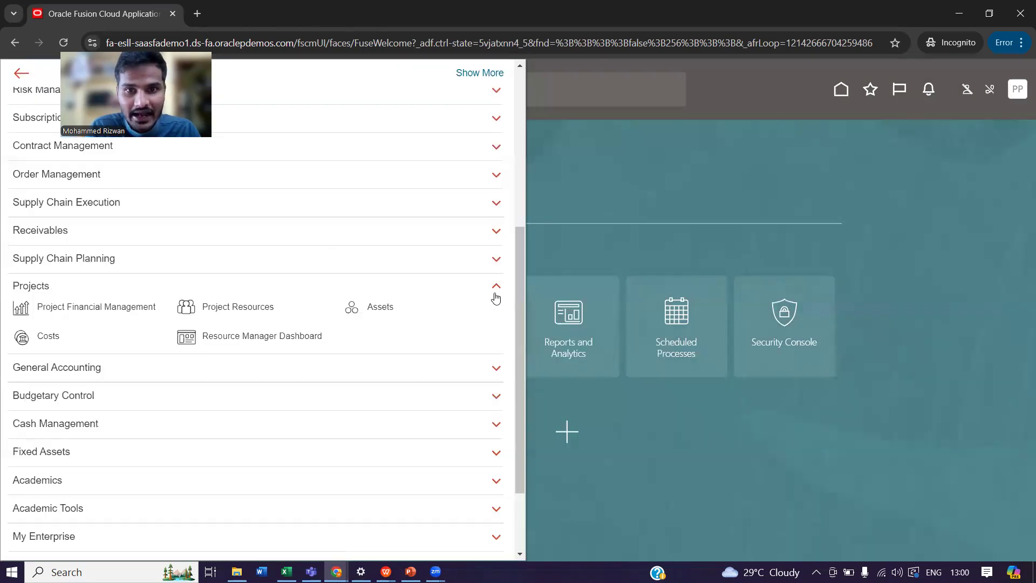
pyautogui.scroll(-1, 524, 324)
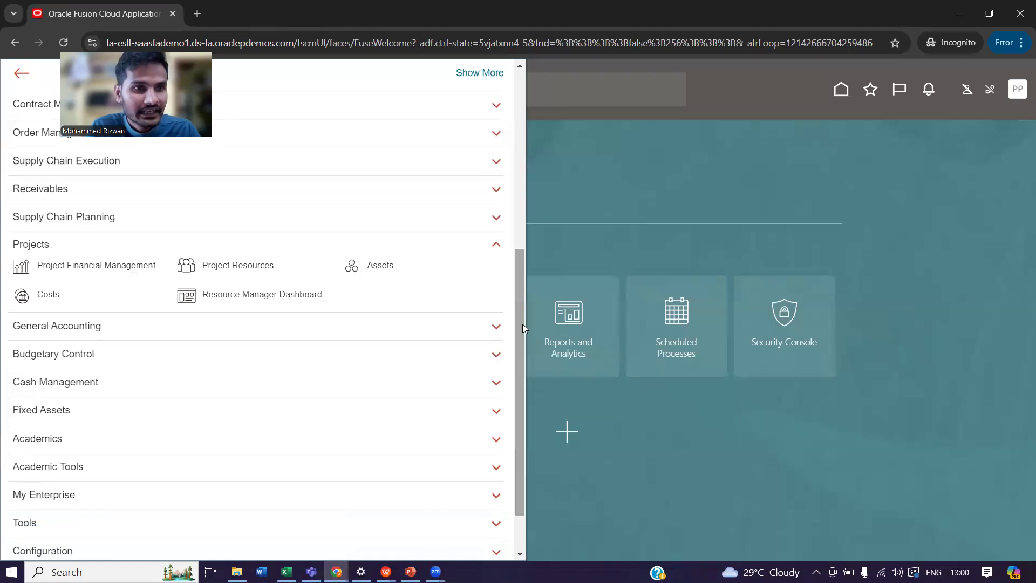
pyautogui.click(20, 267)
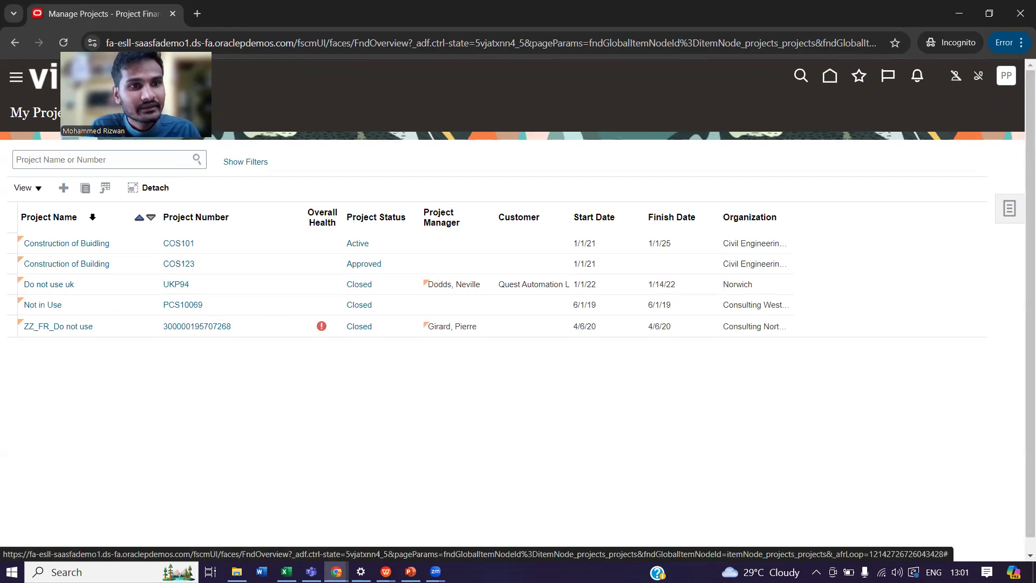
# Start creating a new project and choose Residential Project template as its source template.
pyautogui.click(122, 244)
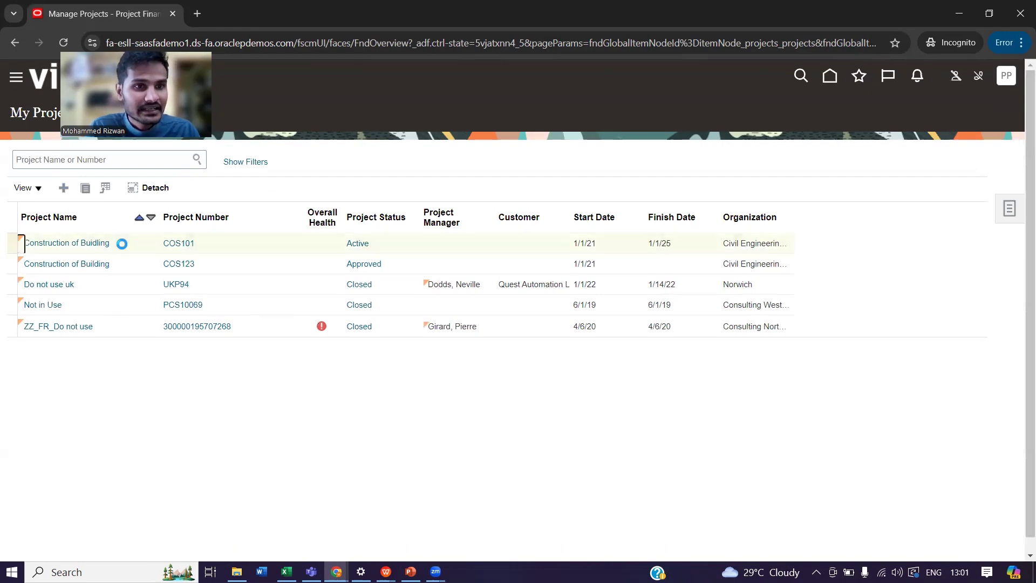
pyautogui.click(64, 188)
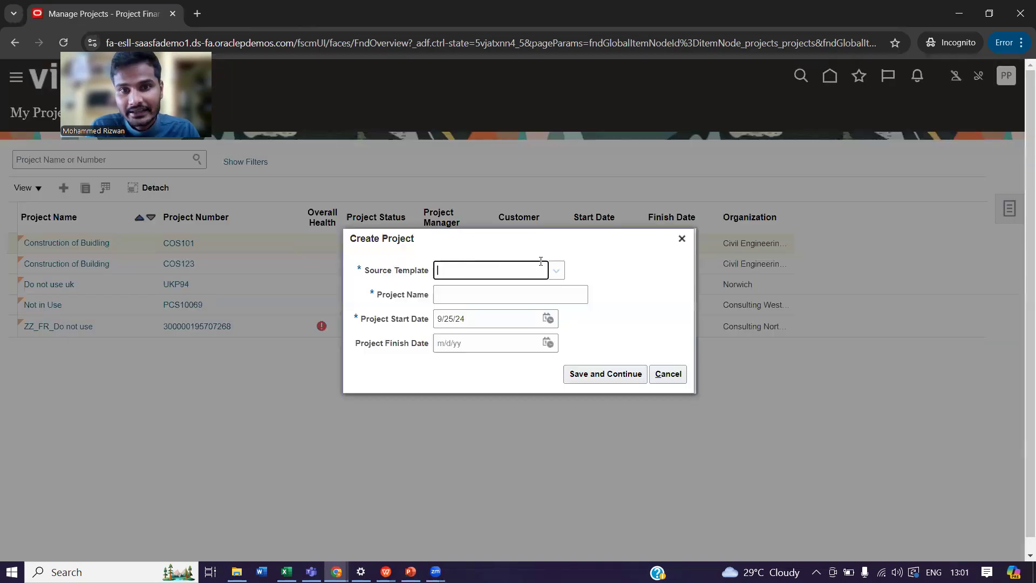
pyautogui.click(558, 274)
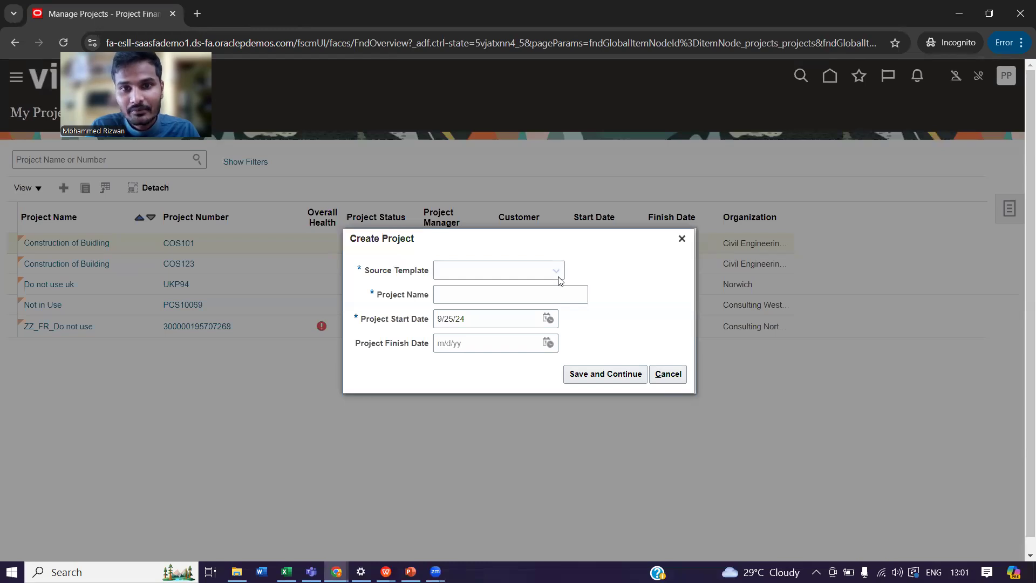
pyautogui.write('res')
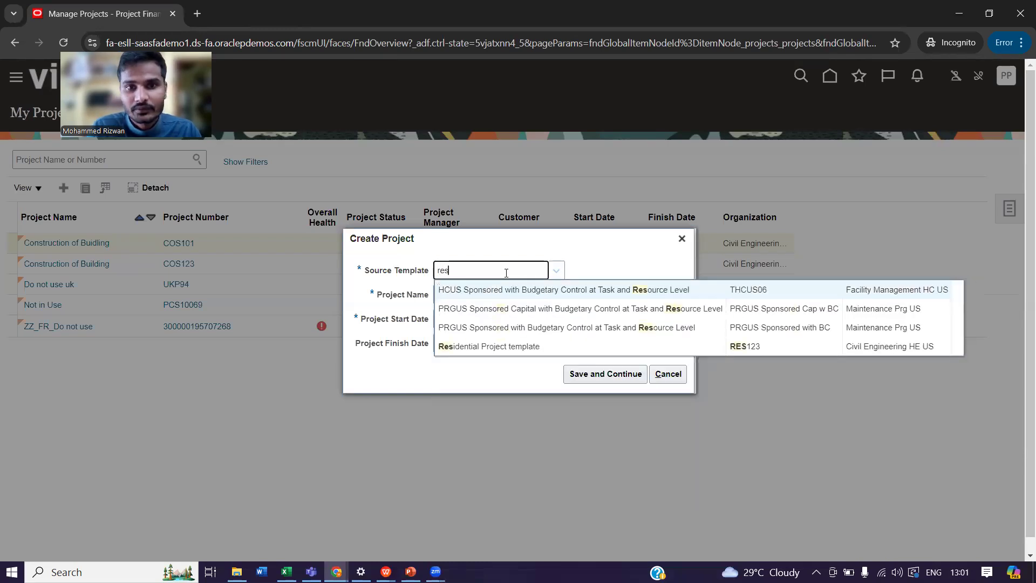
pyautogui.click(499, 346)
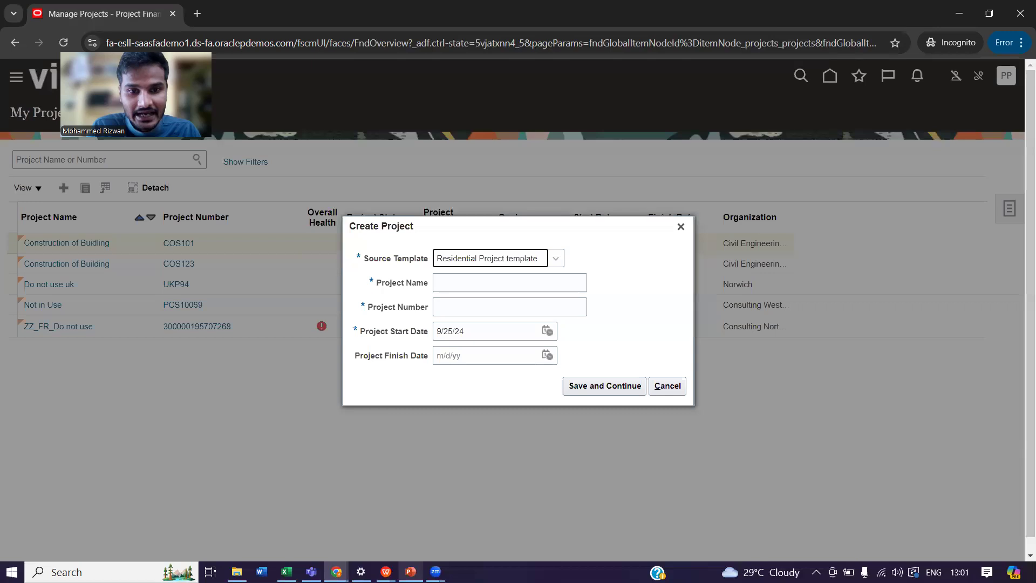
# Switch to the PowerPoint slide show and review the Course Content slide on Project Foundation.
pyautogui.moveTo(410, 571)
pyautogui.click(385, 513)
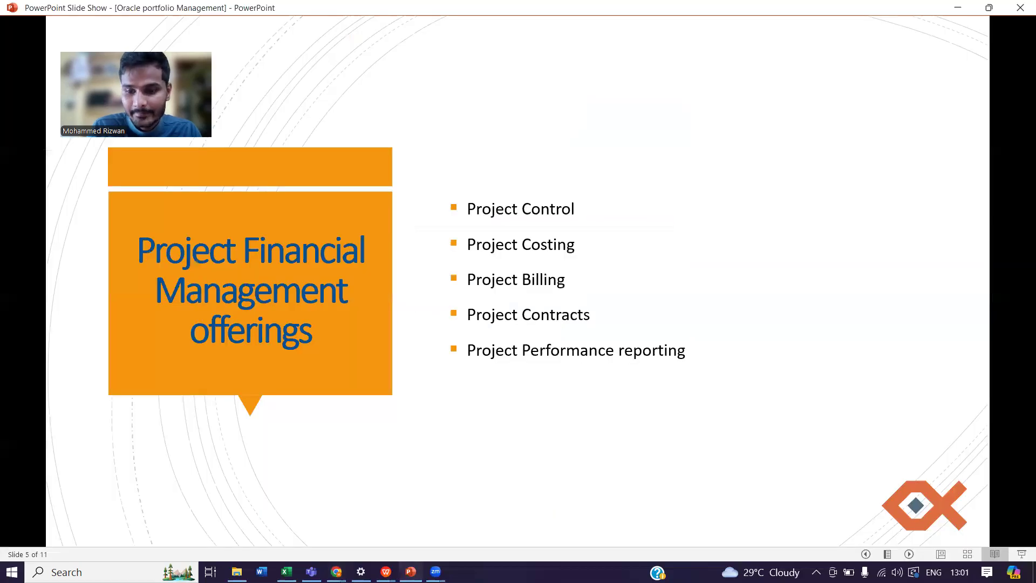
pyautogui.press('Left')
pyautogui.press('Left')
pyautogui.press('Left')
pyautogui.press('Left')
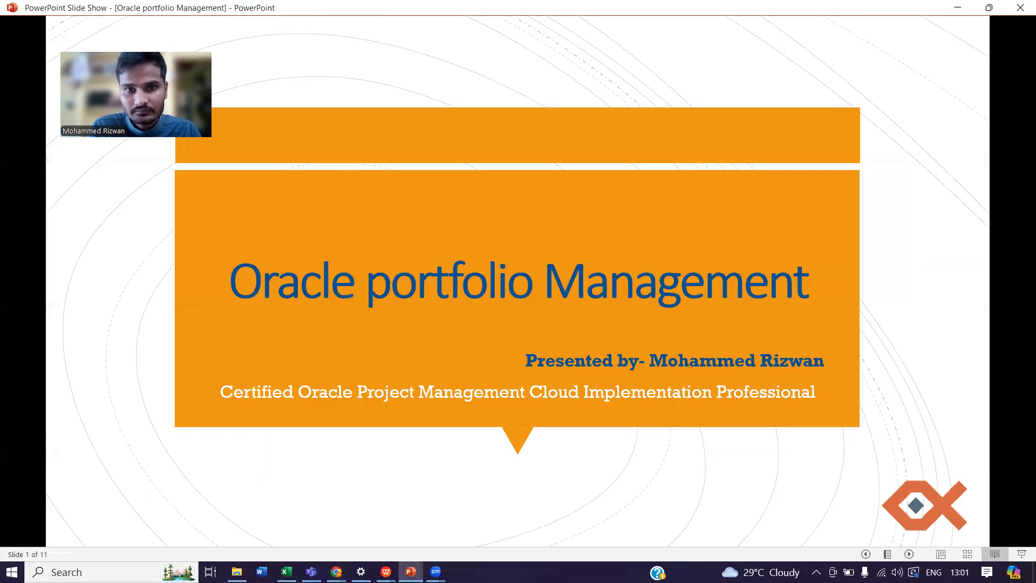
pyautogui.press('Right')
pyautogui.press('Right')
pyautogui.press('Right')
pyautogui.press('Right')
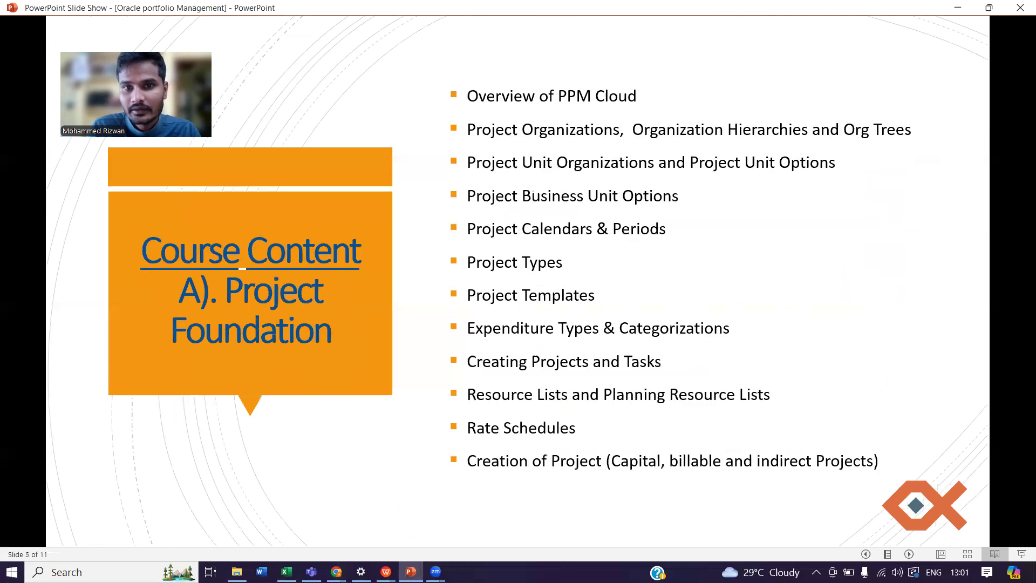
pyautogui.click(599, 296)
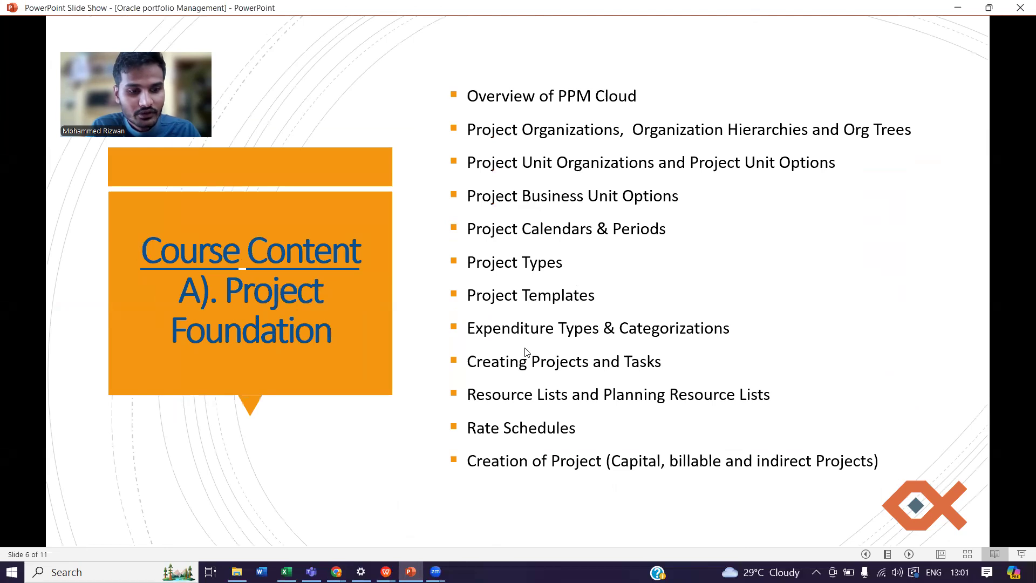
# Switch back to the browser and enter Construction of house as the project name and COS861 as the project number.
pyautogui.hotkey('alt', 'Tab')
pyautogui.click(499, 286)
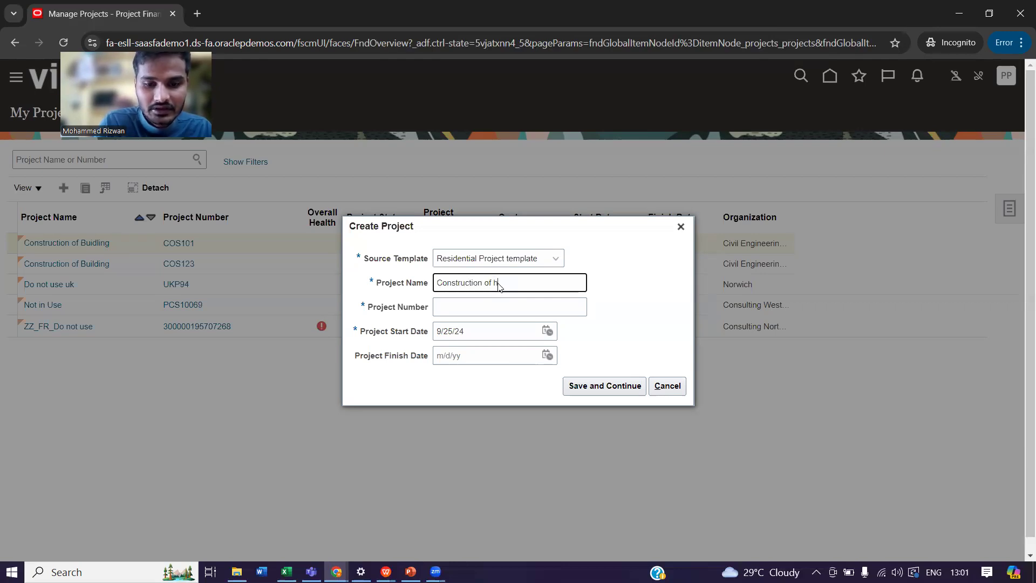
pyautogui.write('Construction of hous')
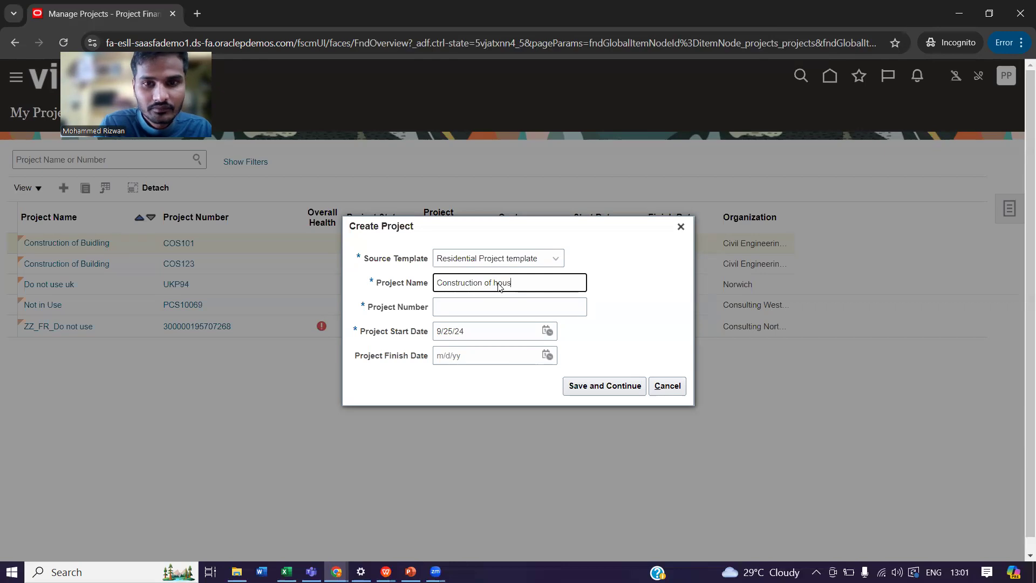
pyautogui.write('e')
pyautogui.click(481, 308)
pyautogui.write('COS861')
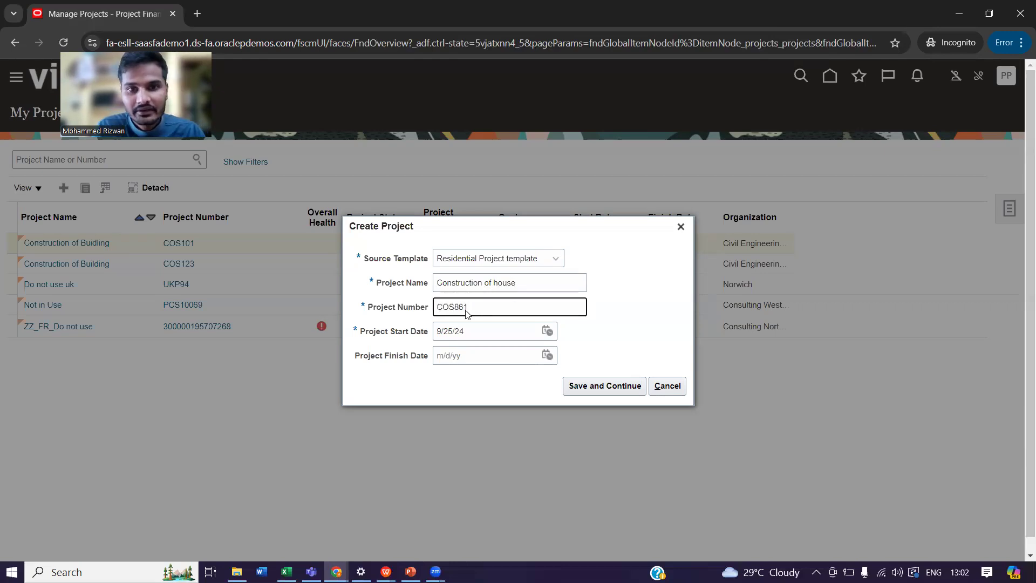
# Set the project start date to 01/01/21, then save the new project and continue to its financial plan.
pyautogui.moveTo(486, 334); pyautogui.dragTo(430, 334)
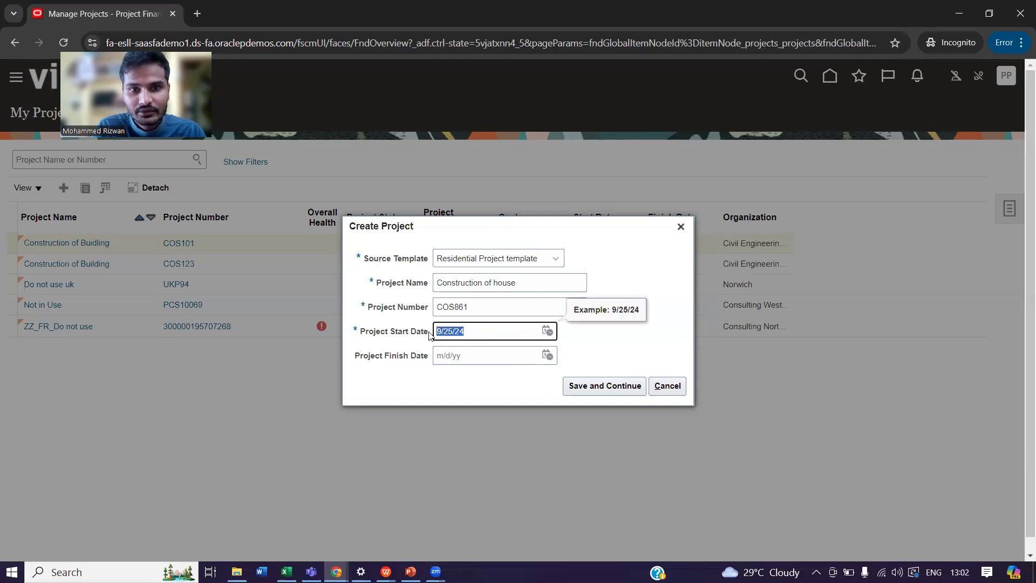
pyautogui.write('01/01/21')
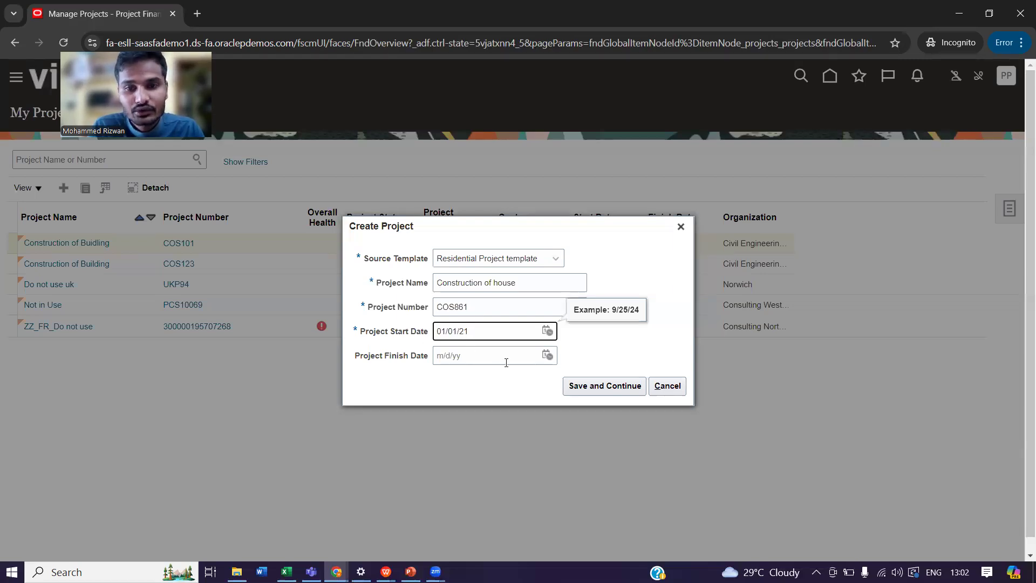
pyautogui.click(585, 385)
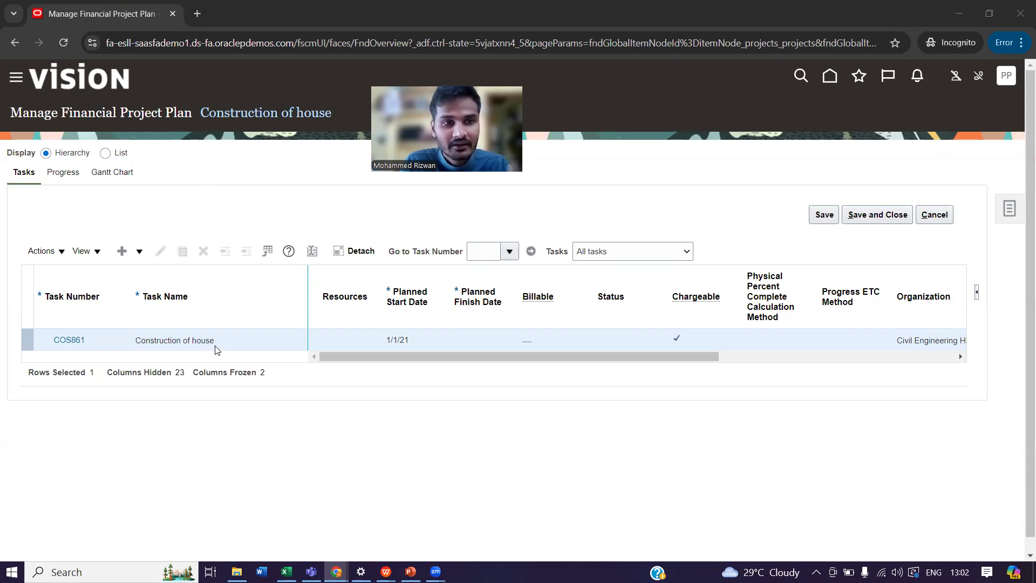
# Add a subtask under Construction of house with task number 1 and the name Foundation.
pyautogui.click(139, 252)
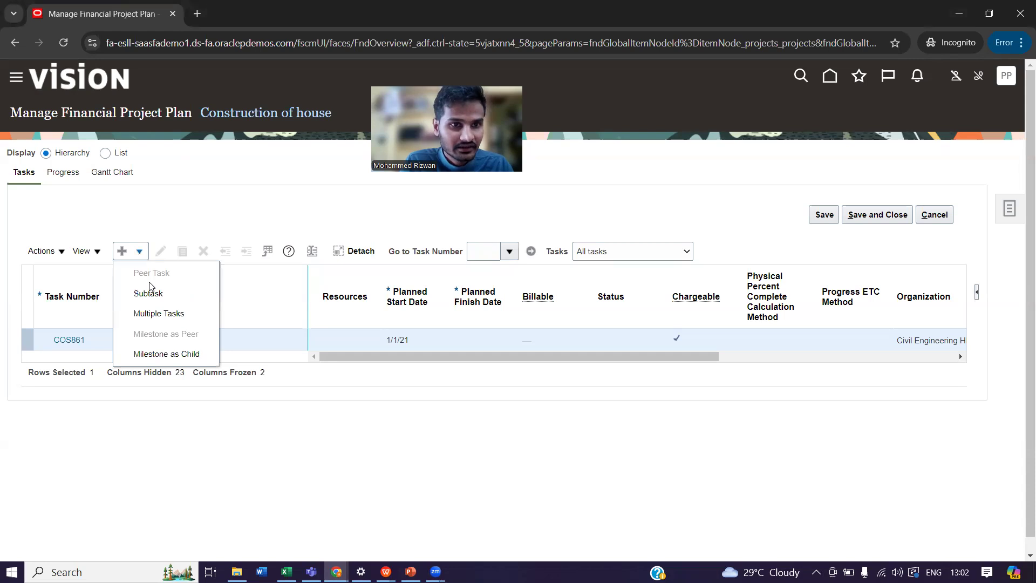
pyautogui.click(154, 297)
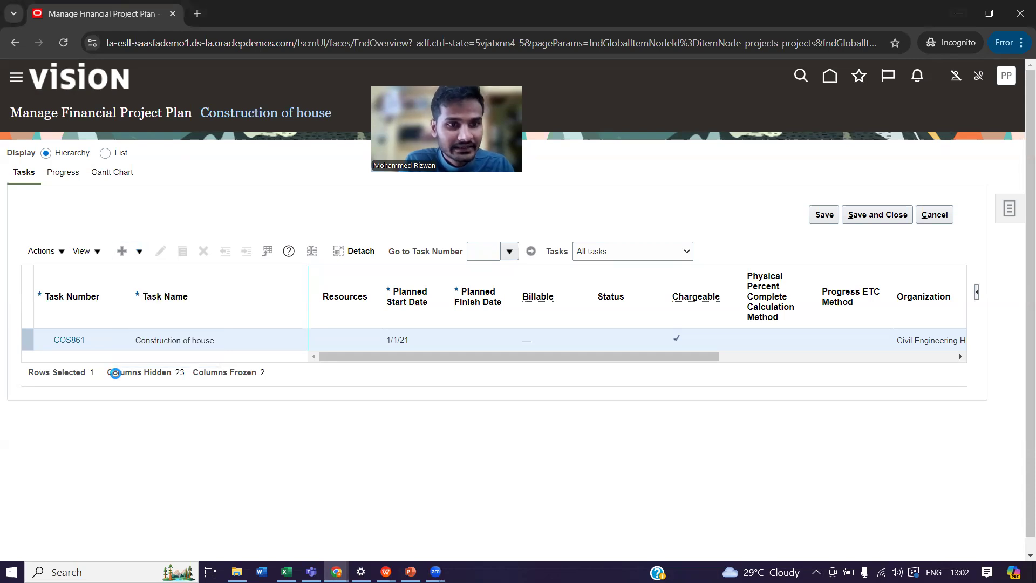
pyautogui.click(86, 367)
pyautogui.write('1')
pyautogui.click(172, 368)
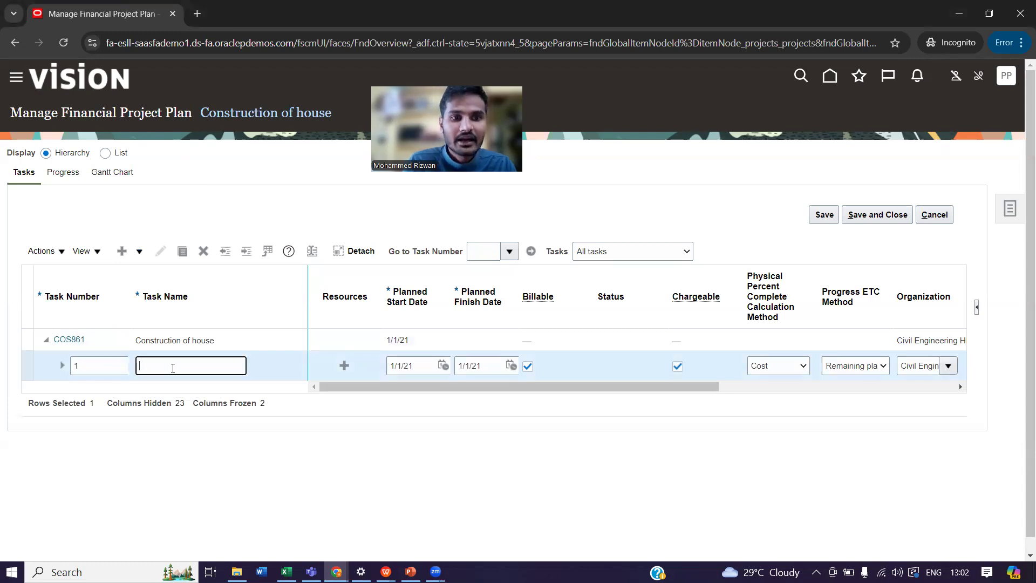
pyautogui.write('Foundation')
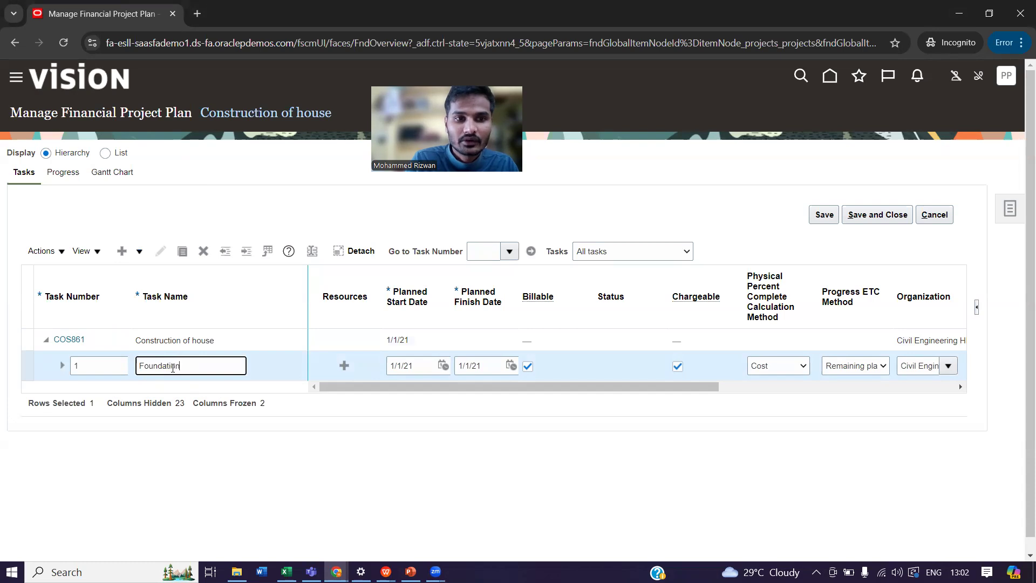
# Add a subtask under Foundation with task number 1,1 and the name Exacavation works.
pyautogui.click(139, 251)
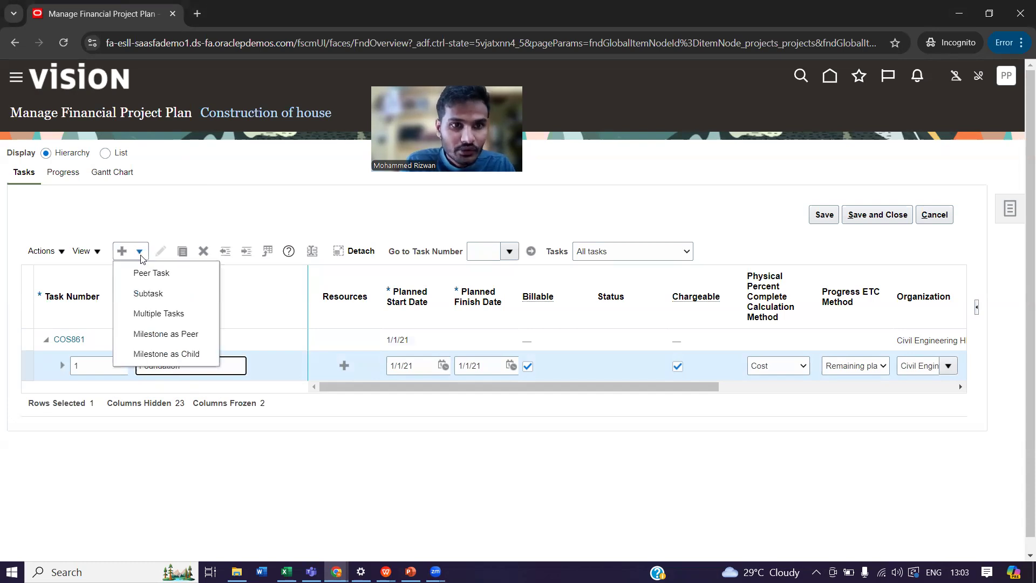
pyautogui.click(155, 296)
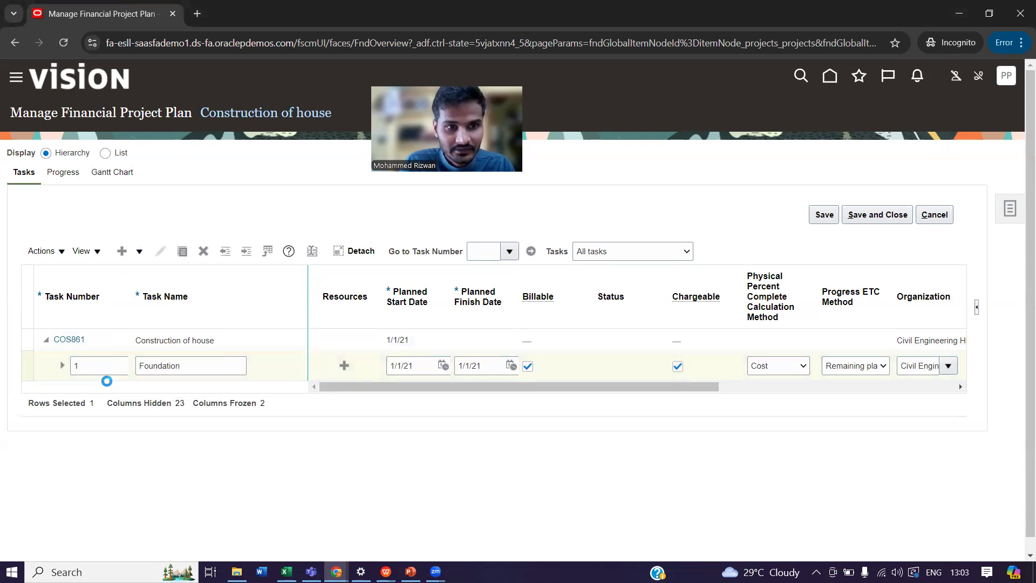
pyautogui.click(108, 388)
pyautogui.write('1,1')
pyautogui.click(154, 388)
pyautogui.write('Exacavation works')
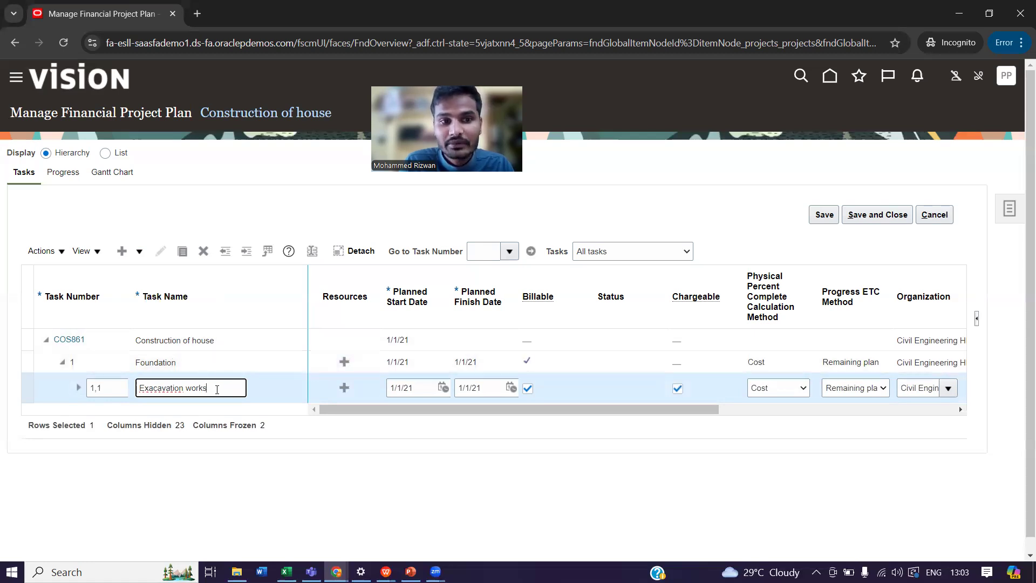
# Set the planned finish date of the Exacavation works task to 1/1/25.
pyautogui.click(485, 389)
pyautogui.press('BackSpace')
pyautogui.write('5')
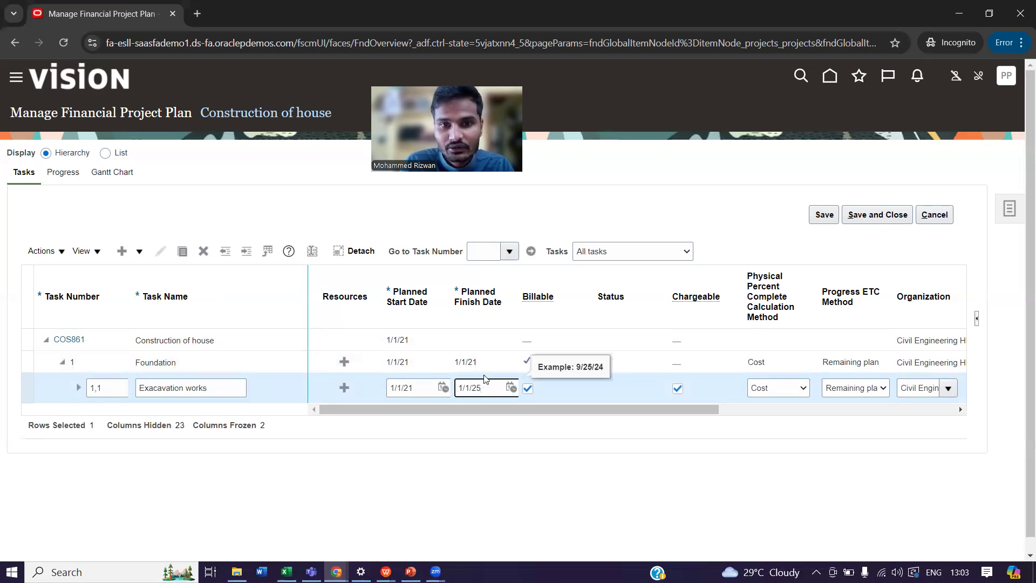
pyautogui.click(482, 364)
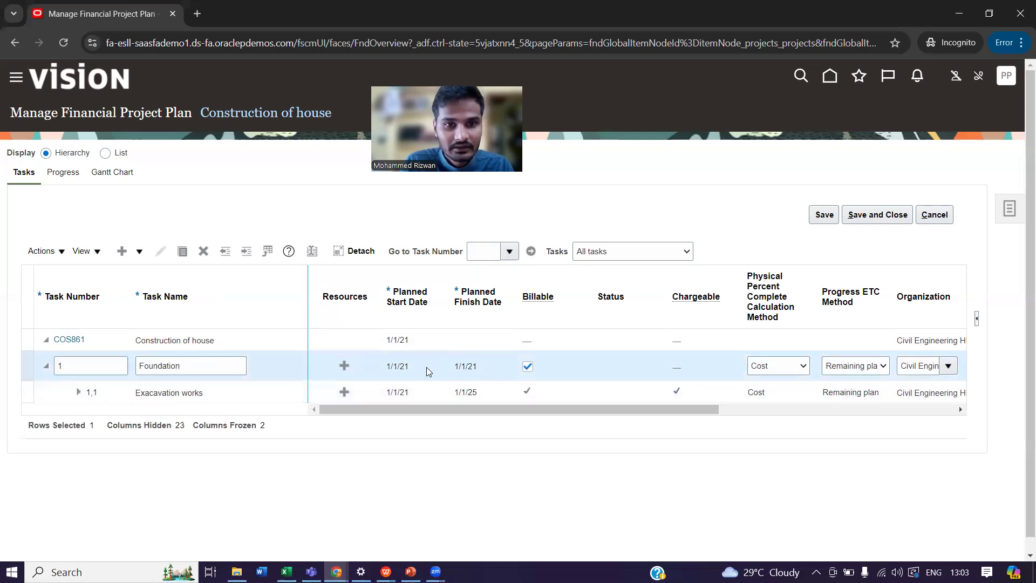
pyautogui.click(216, 394)
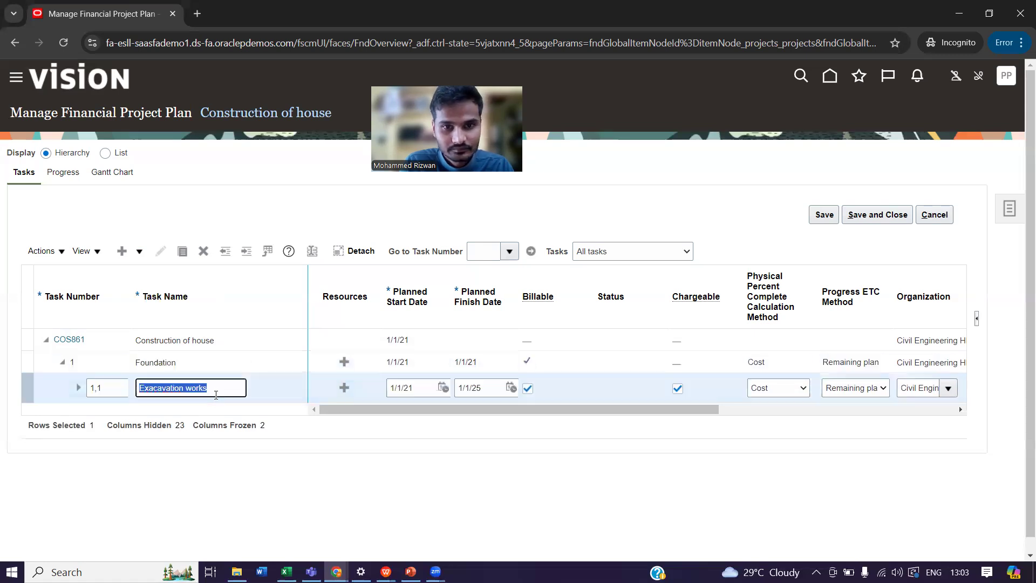
# Add a peer task after Foundation with task number 2 and the name Interiors works.
pyautogui.click(285, 368)
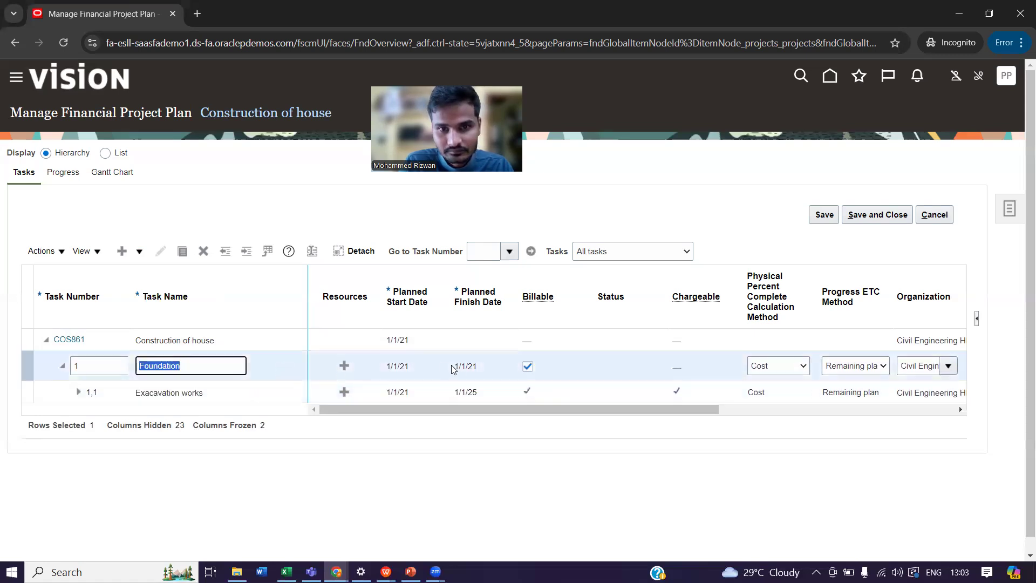
pyautogui.click(473, 368)
pyautogui.doubleClick(472, 368)
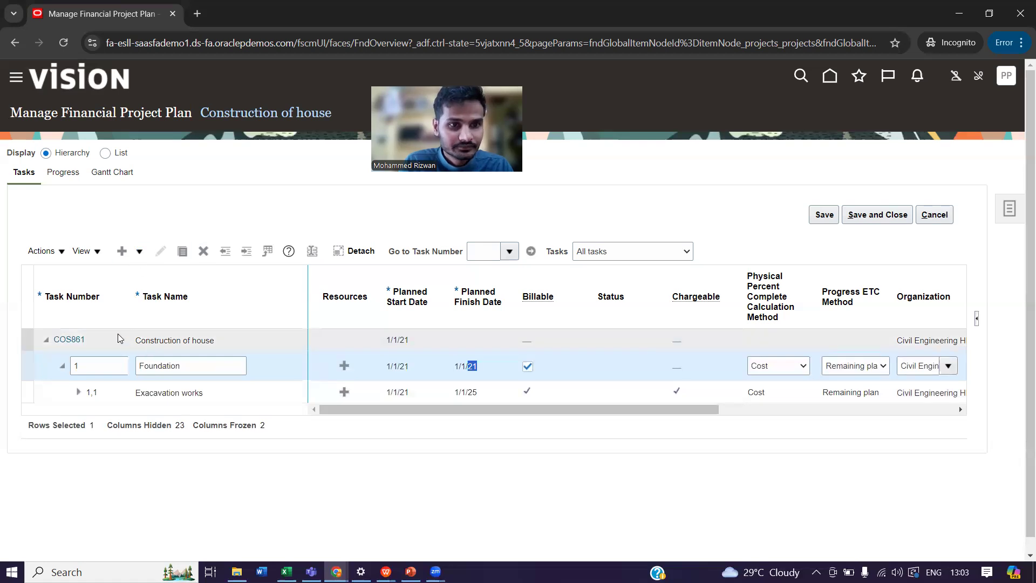
pyautogui.click(139, 251)
pyautogui.click(148, 274)
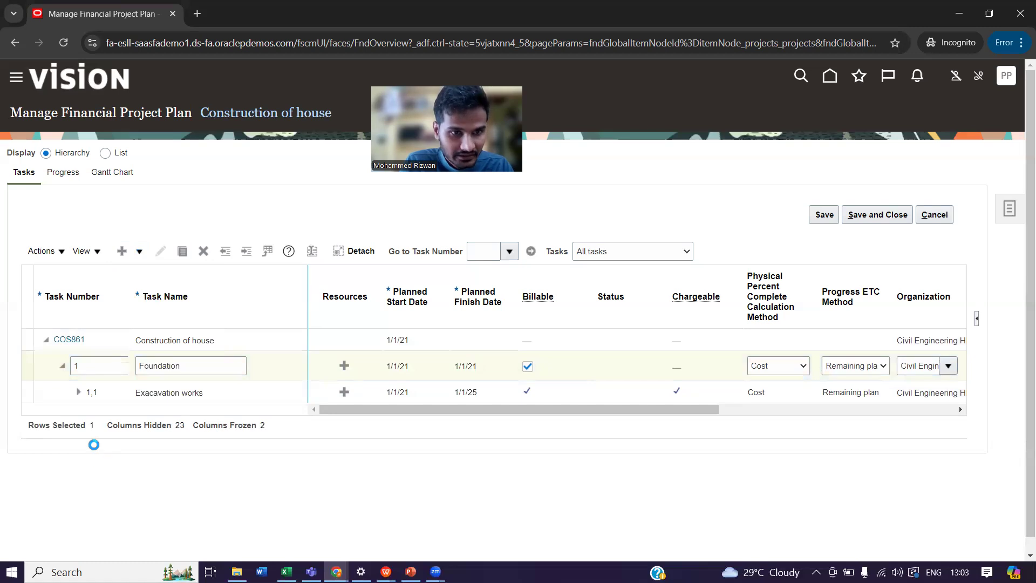
pyautogui.write('2')
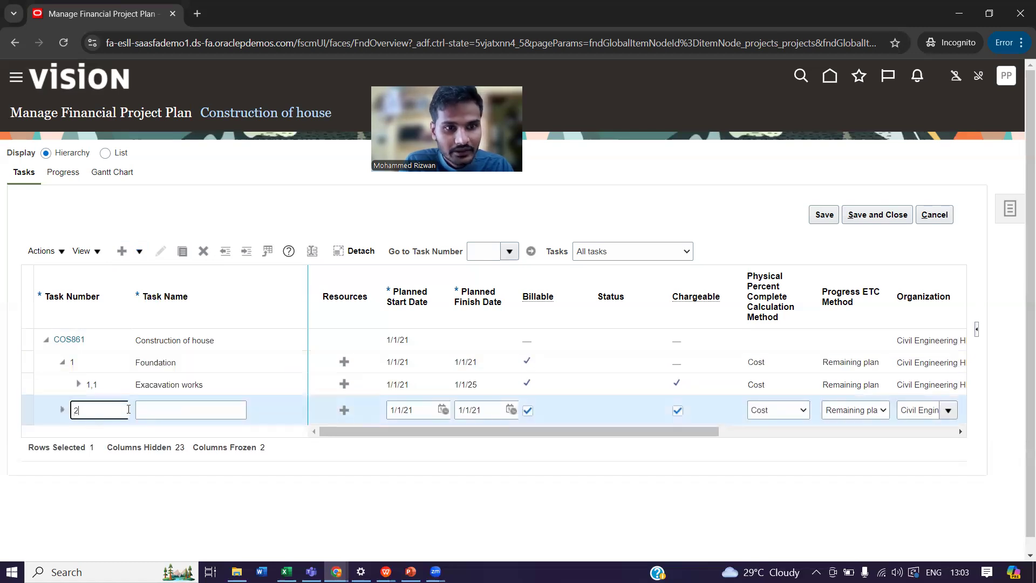
pyautogui.click(164, 409)
pyautogui.write('Inte')
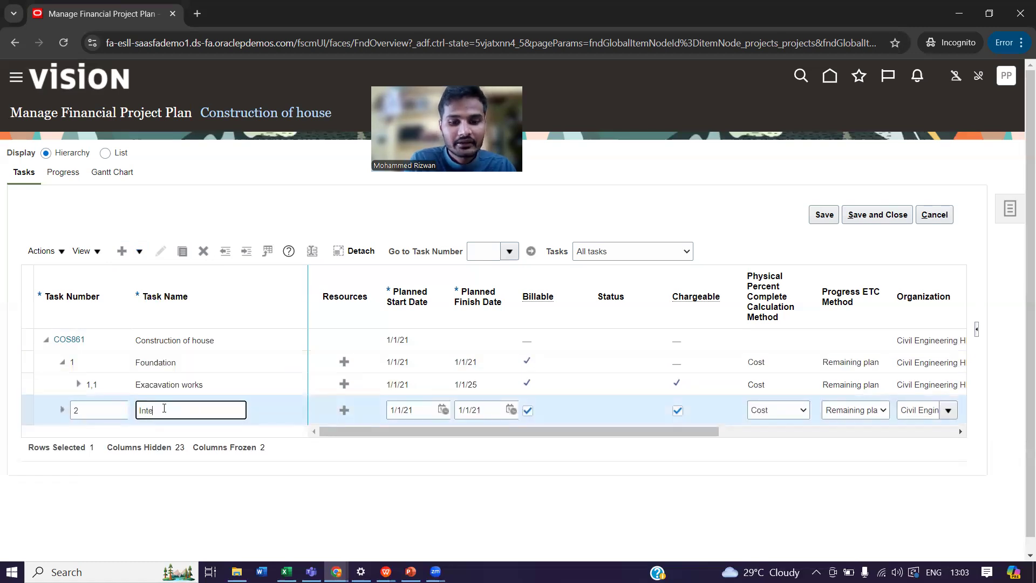
pyautogui.write('riors works')
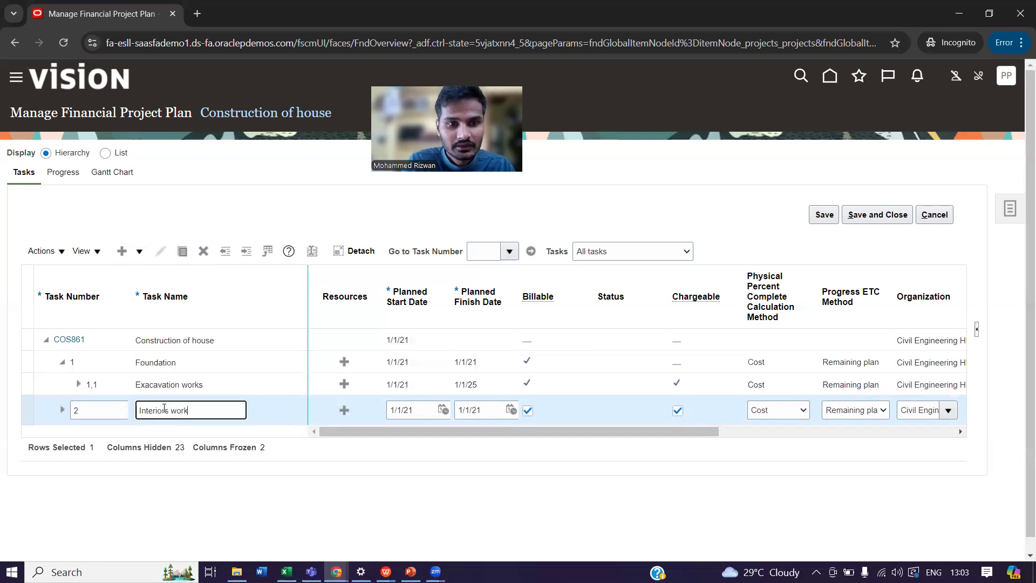
# Set the planned finish date of the Interiors works task to 1/1/25.
pyautogui.click(490, 408)
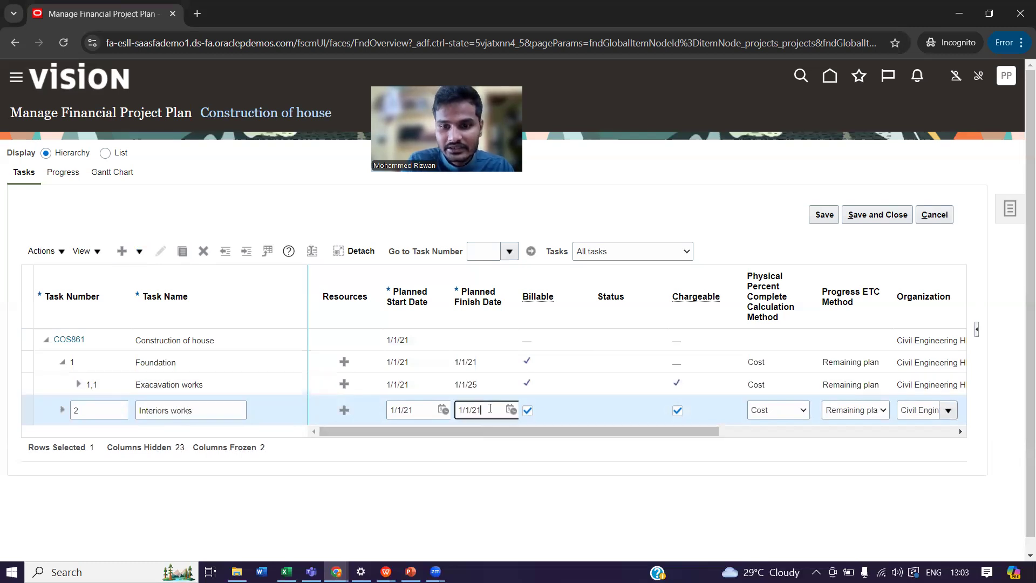
pyautogui.press('BackSpace')
pyautogui.write('5')
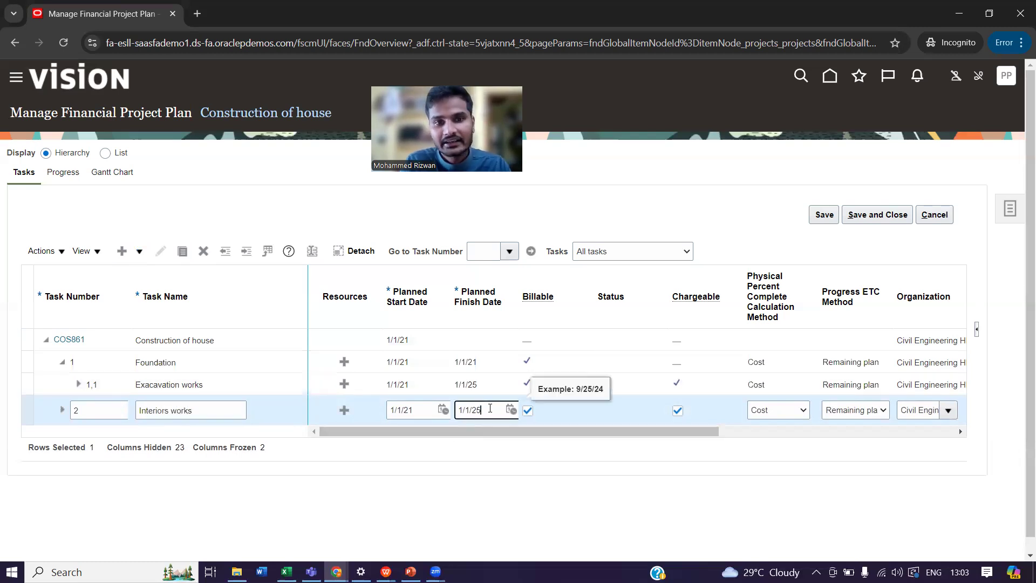
pyautogui.click(460, 462)
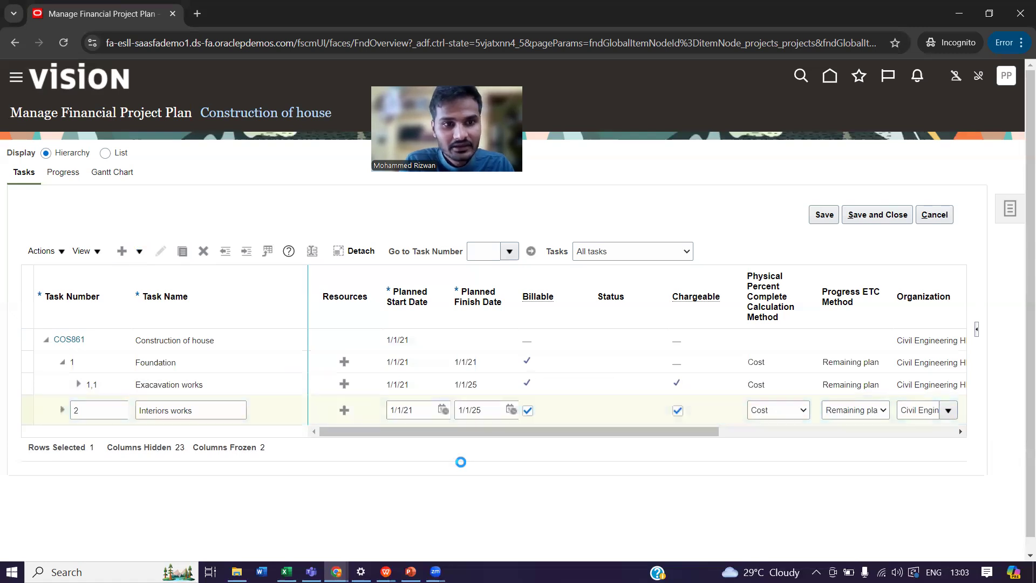
# Add a peer task after Interiors works with task number 3 and the name Finishing Works.
pyautogui.click(140, 251)
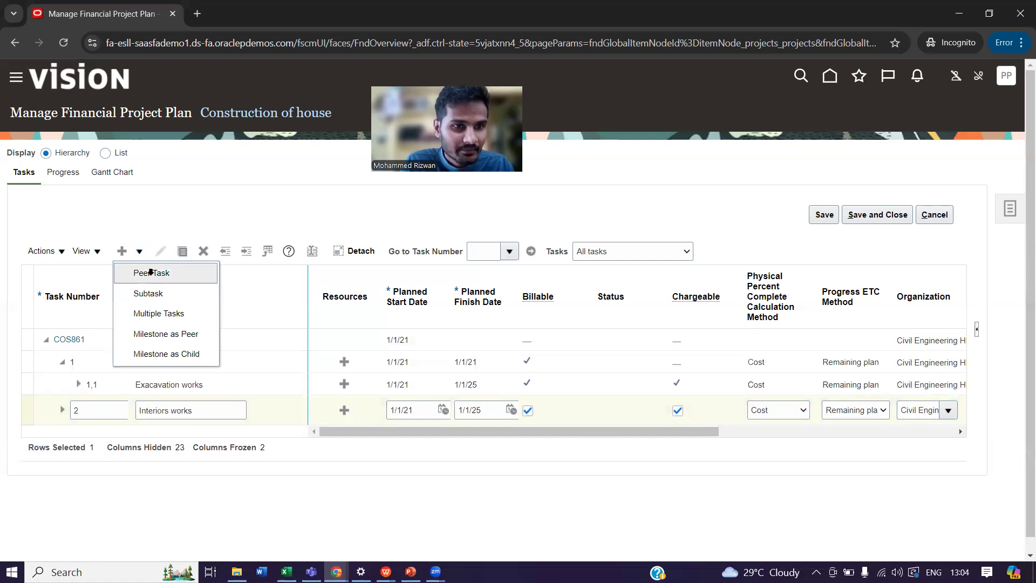
pyautogui.click(151, 273)
pyautogui.click(90, 433)
pyautogui.write('3')
pyautogui.click(188, 428)
pyautogui.write('Finsing works')
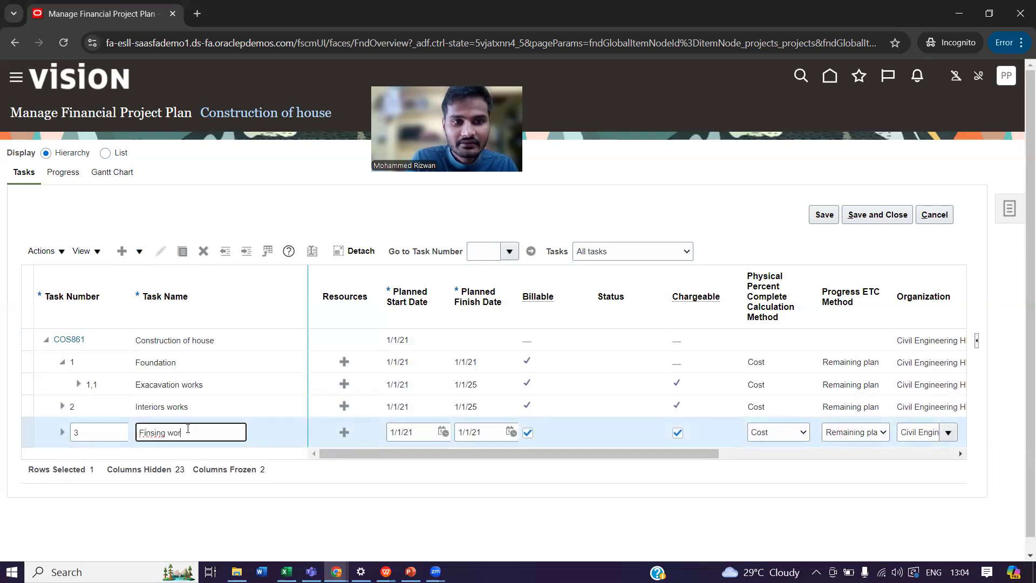
pyautogui.press('BackSpace')
pyautogui.press('BackSpace')
pyautogui.press('BackSpace')
pyautogui.press('BackSpace')
pyautogui.press('BackSpace')
pyautogui.press('BackSpace')
pyautogui.press('BackSpace')
pyautogui.press('BackSpace')
pyautogui.write('hing Works')
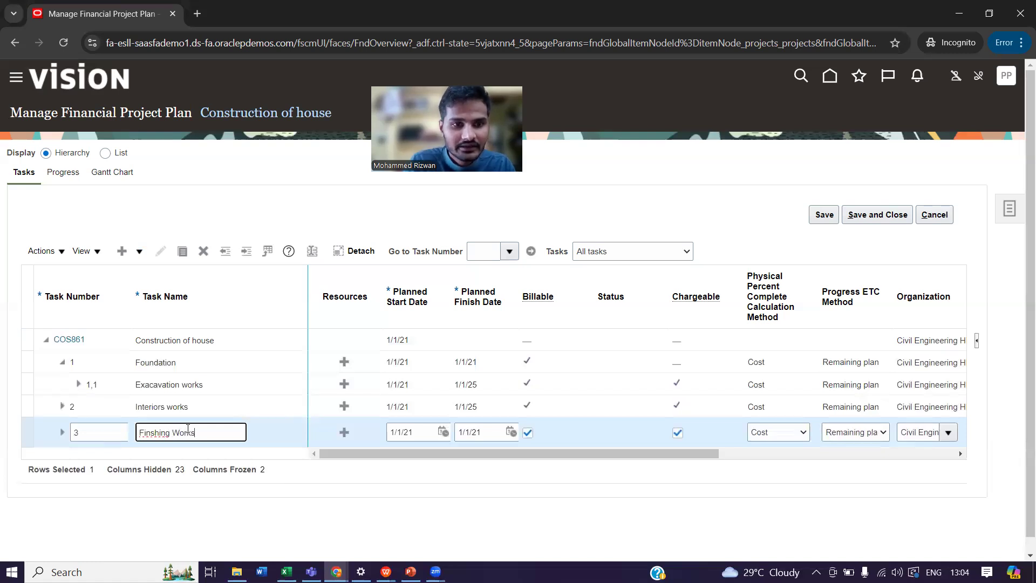
pyautogui.click(152, 432)
pyautogui.write('i')
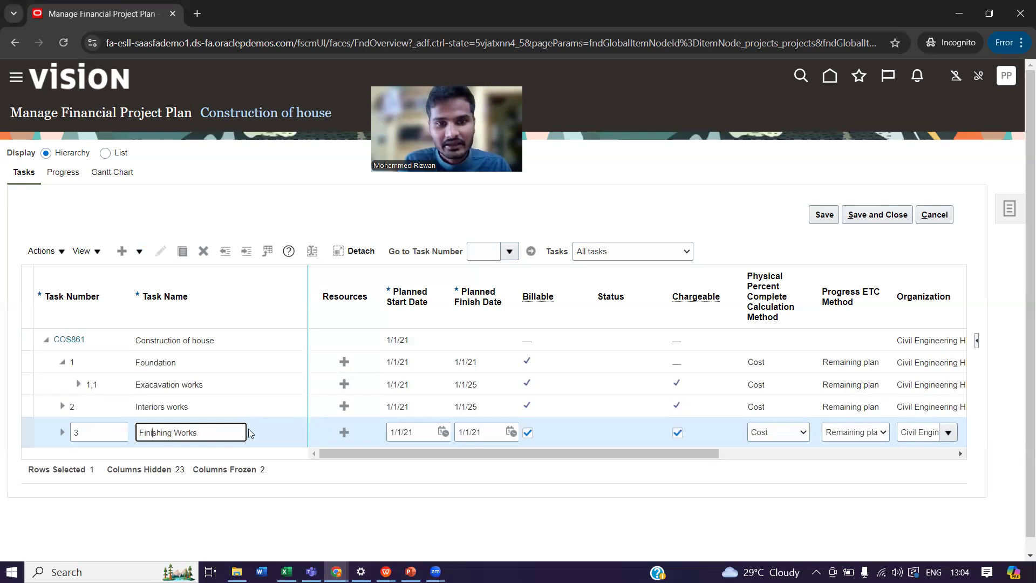
# Set the planned finish date of Finishing Works to 1/1/25, then save and close the financial plan.
pyautogui.click(486, 432)
pyautogui.press('BackSpace')
pyautogui.write('5')
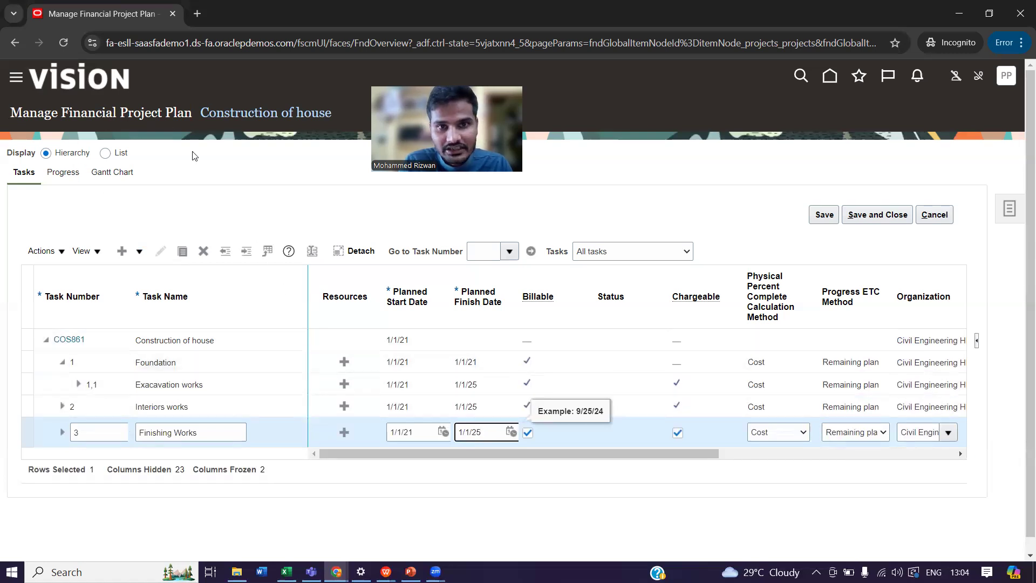
pyautogui.click(880, 218)
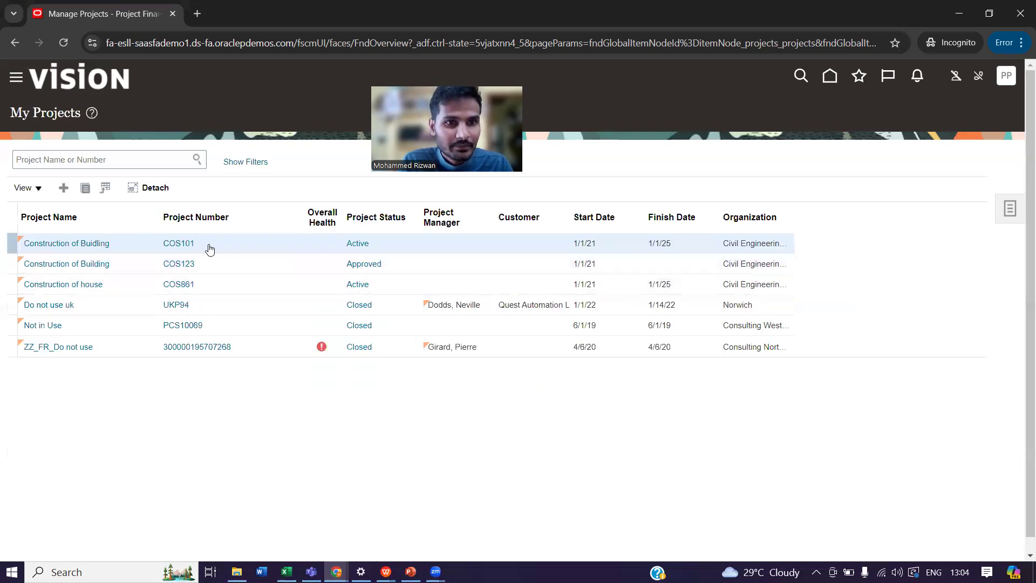
# Open the financial project settings of the Construction of house project and start editing its basic information.
pyautogui.click(226, 287)
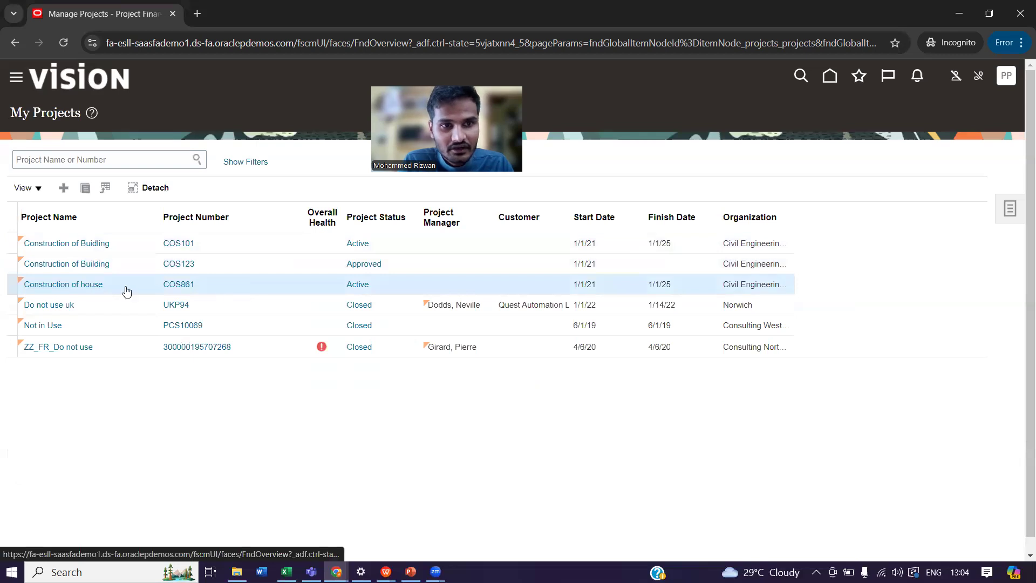
pyautogui.click(1010, 208)
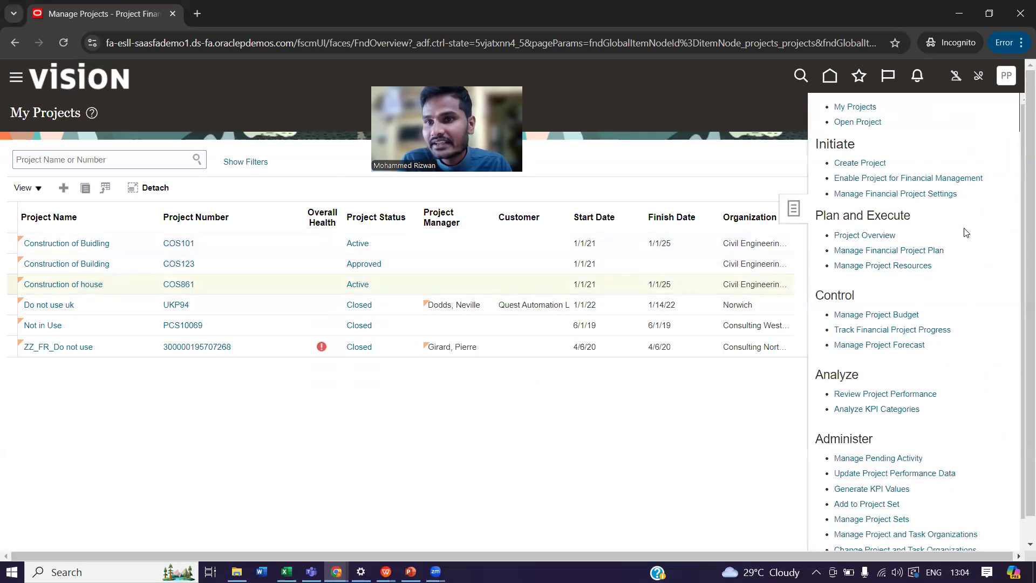
pyautogui.click(897, 194)
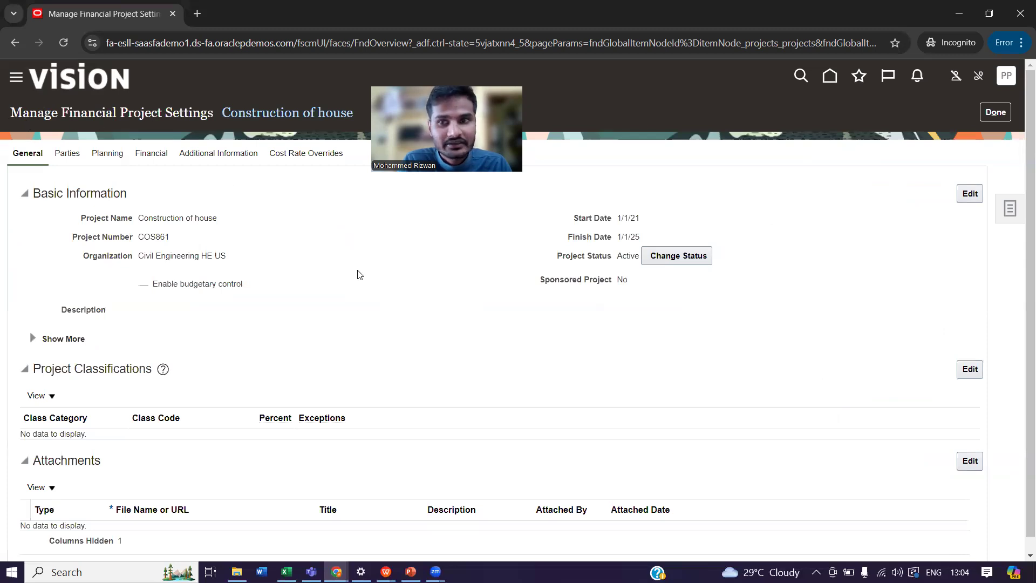
pyautogui.click(964, 193)
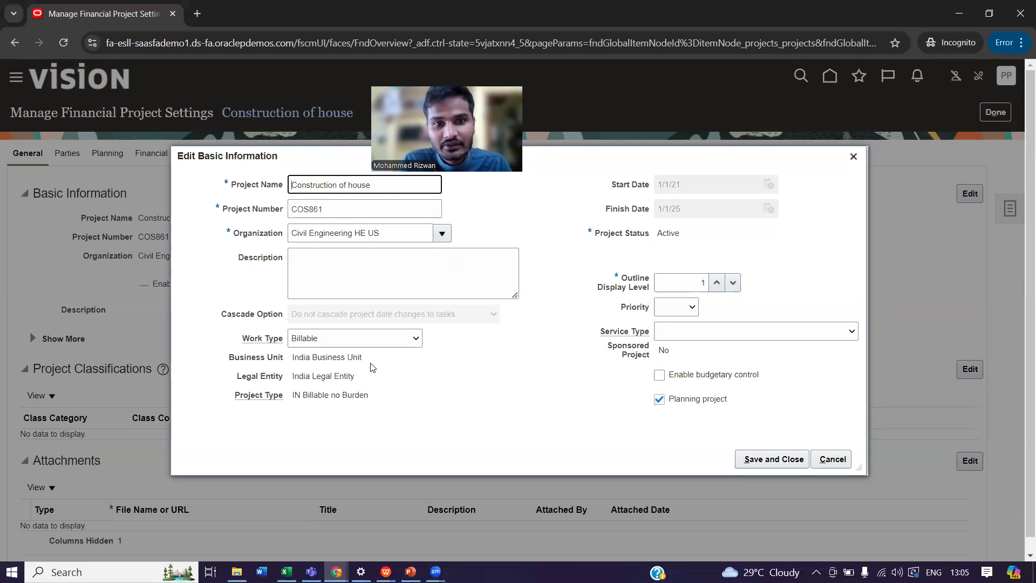
# Review the business unit, legal entity and project type in the project's basic information.
pyautogui.moveTo(371, 364); pyautogui.dragTo(287, 365)
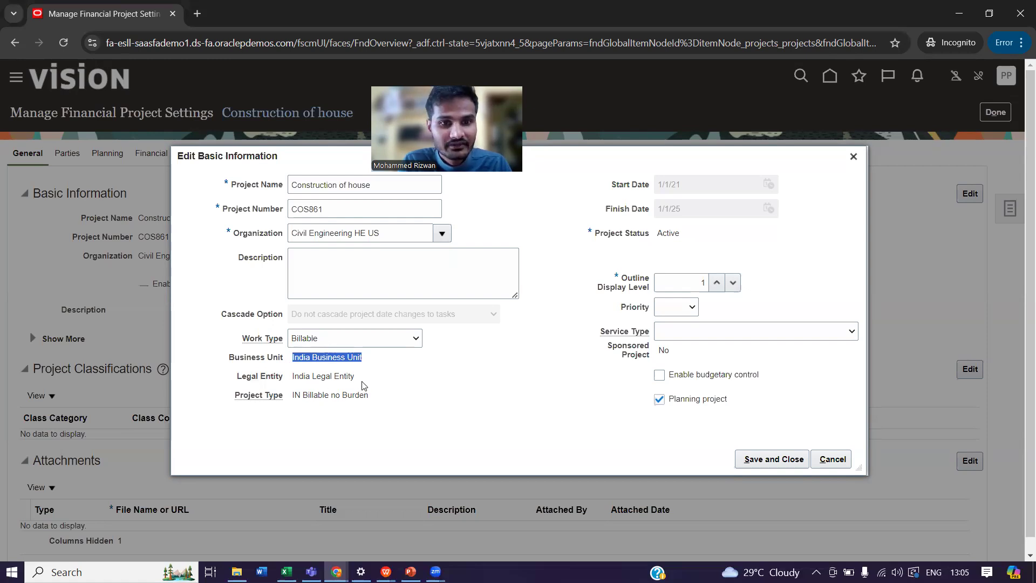
pyautogui.click(331, 386)
pyautogui.moveTo(355, 377); pyautogui.dragTo(294, 377)
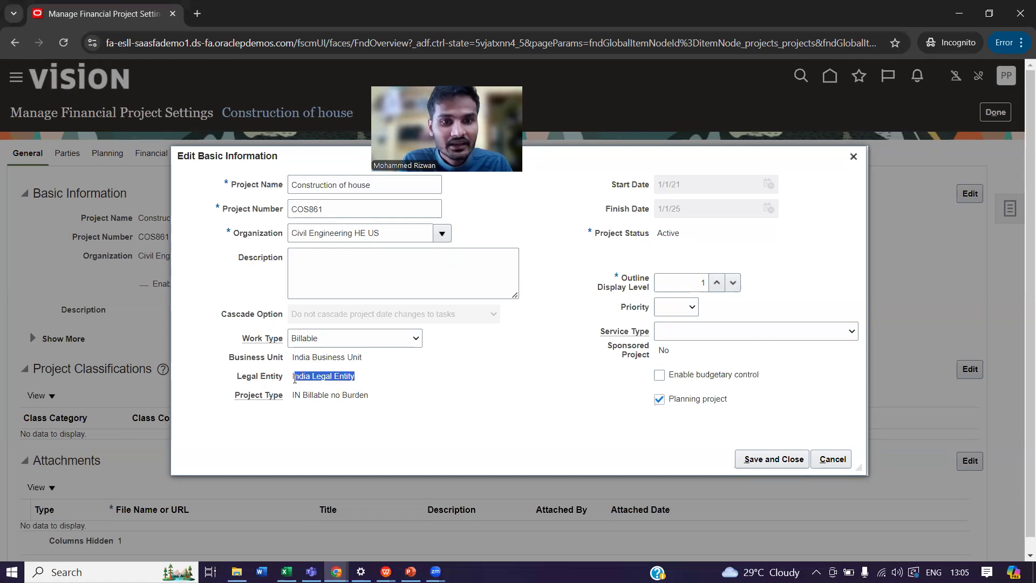
pyautogui.moveTo(377, 397); pyautogui.dragTo(294, 391)
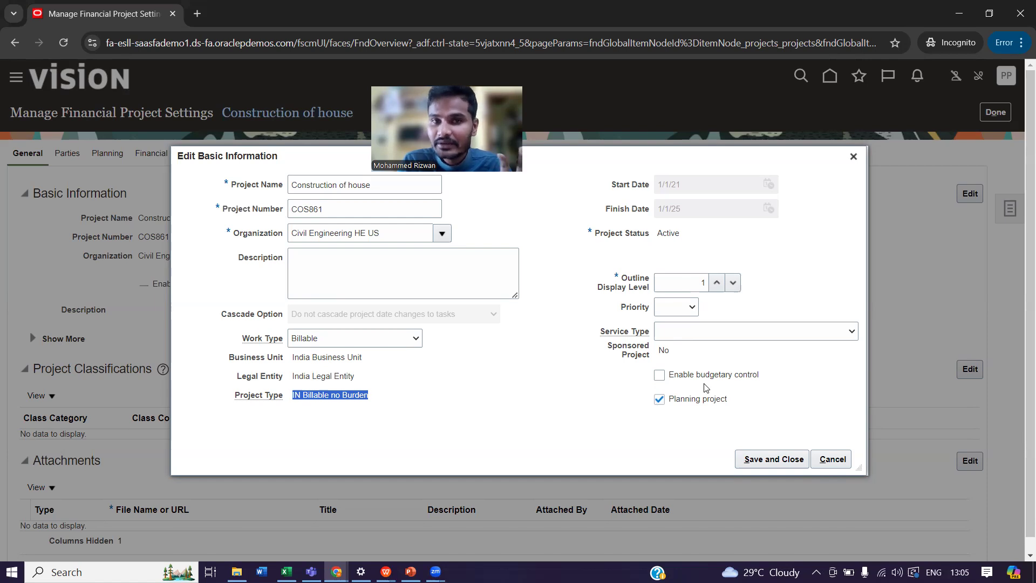
# Enable budgetary control for the project and save the basic information.
pyautogui.click(659, 376)
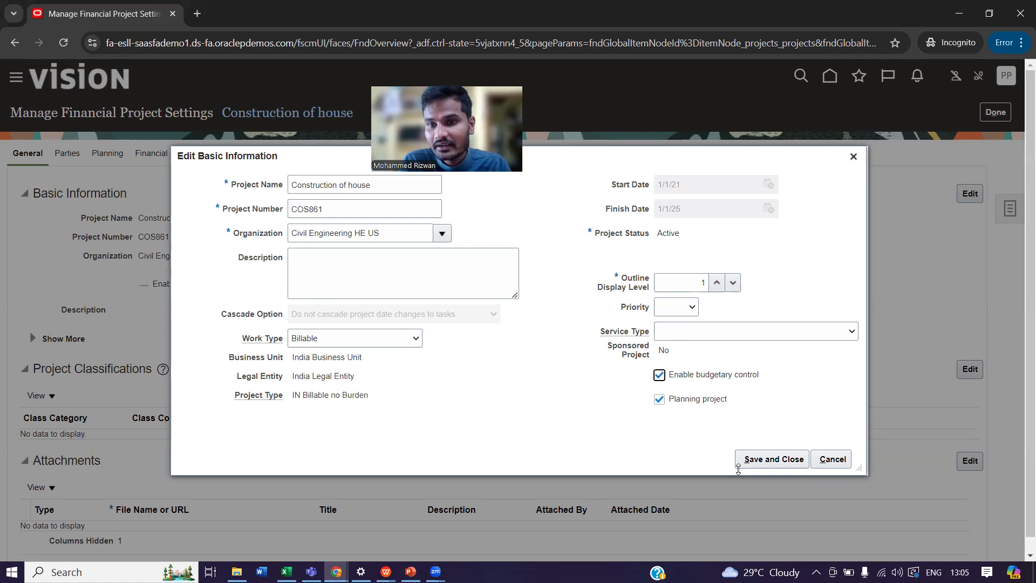
pyautogui.click(761, 460)
pyautogui.click(767, 329)
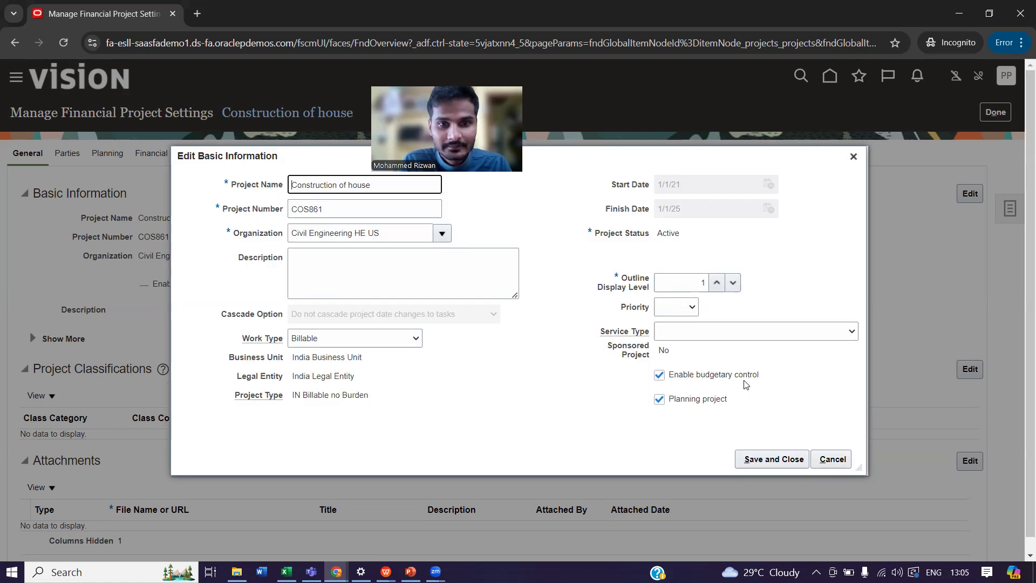
pyautogui.click(764, 459)
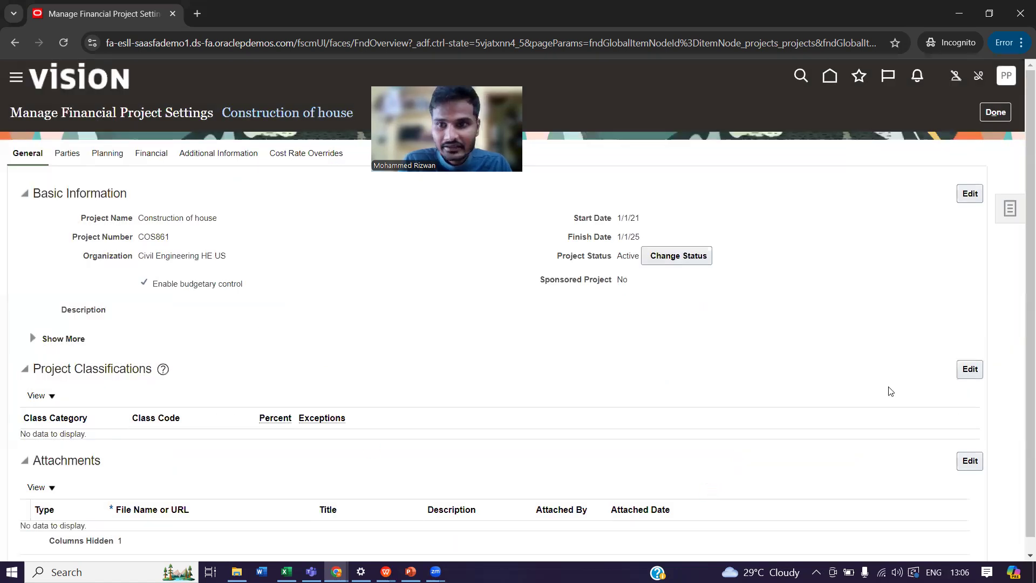
# Add a project classification with class category Business Objective and class code Public Service, then save and close it.
pyautogui.click(970, 373)
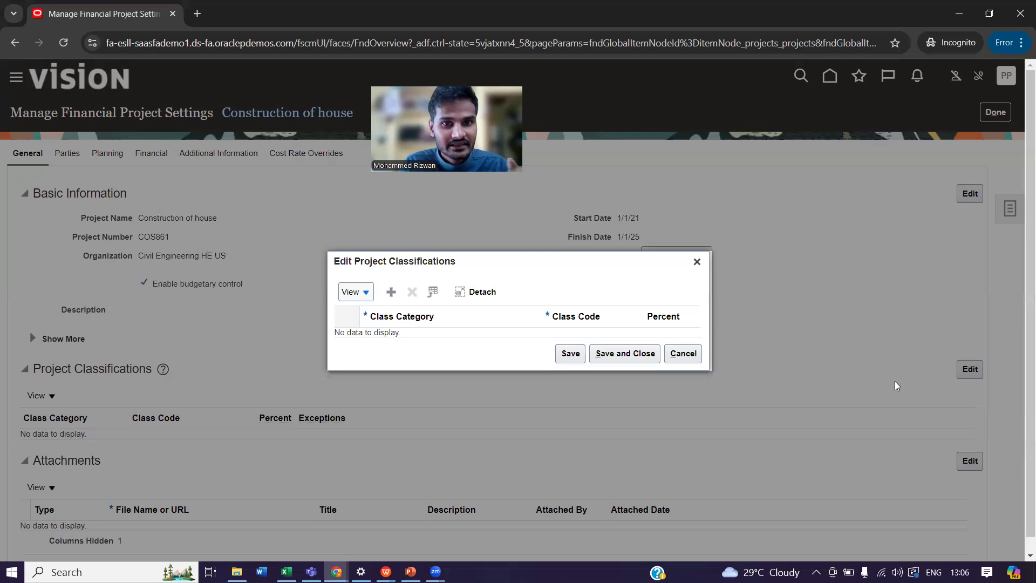
pyautogui.click(391, 293)
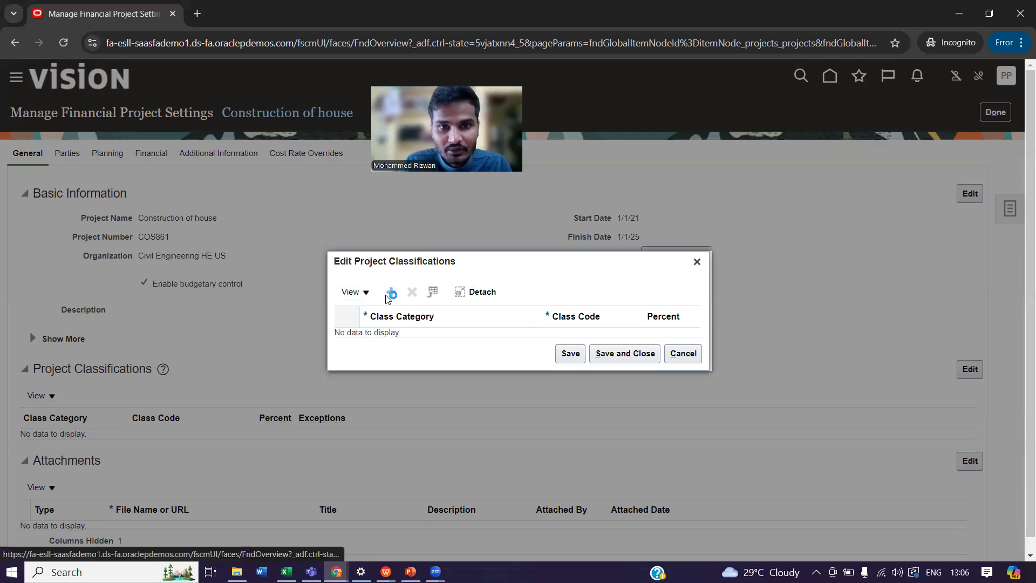
pyautogui.click(452, 335)
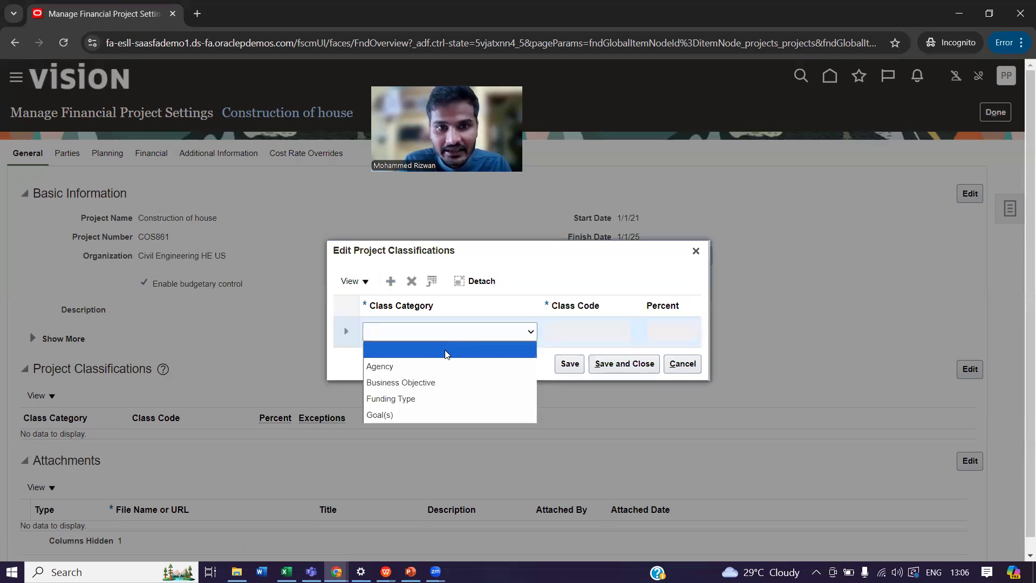
pyautogui.click(445, 384)
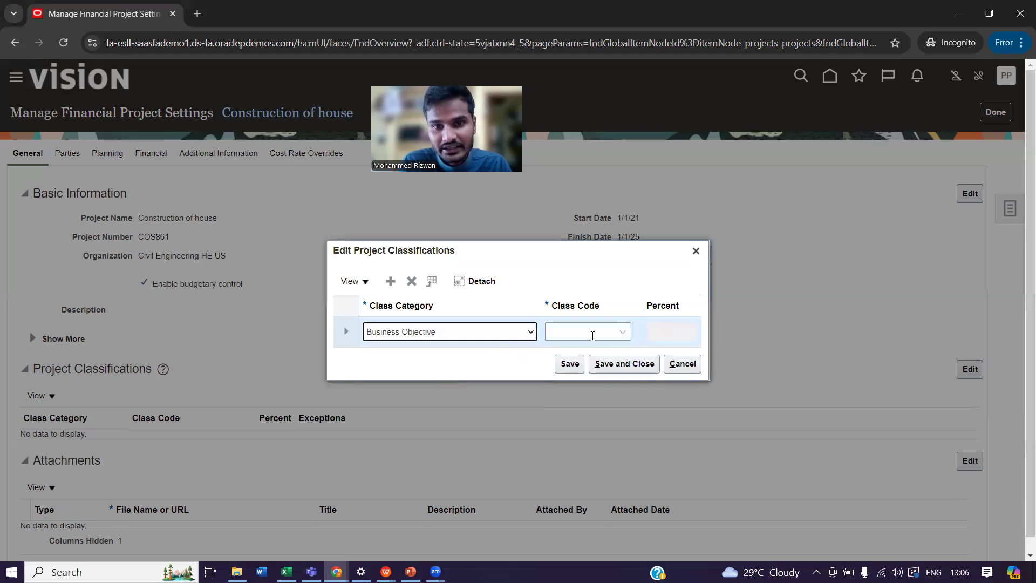
pyautogui.click(590, 333)
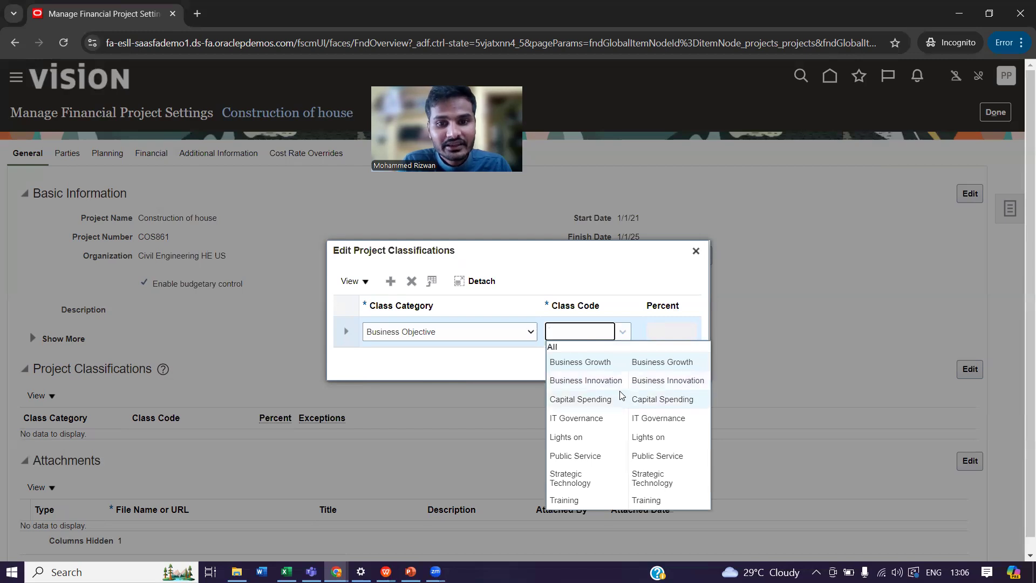
pyautogui.click(596, 456)
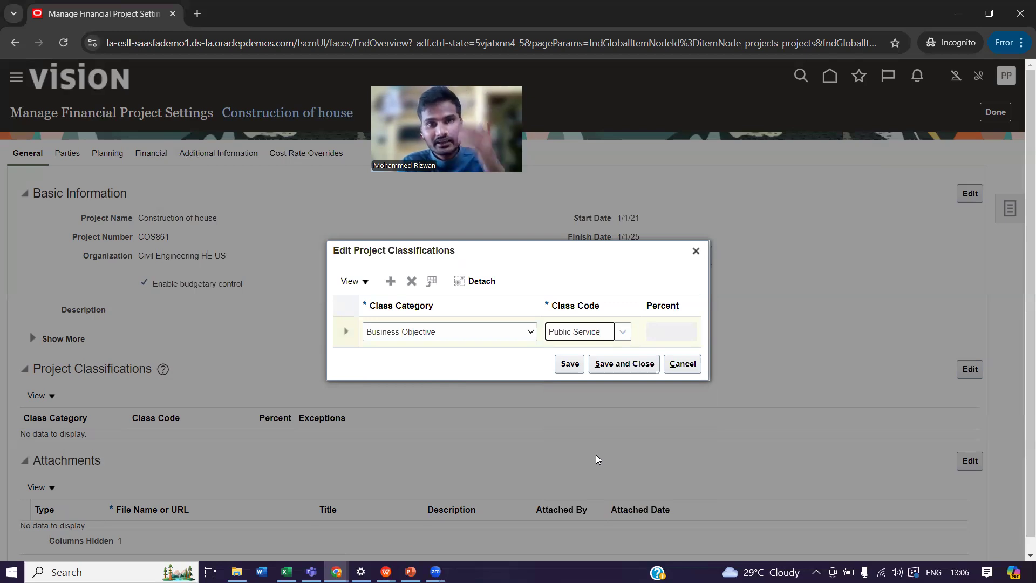
pyautogui.click(623, 364)
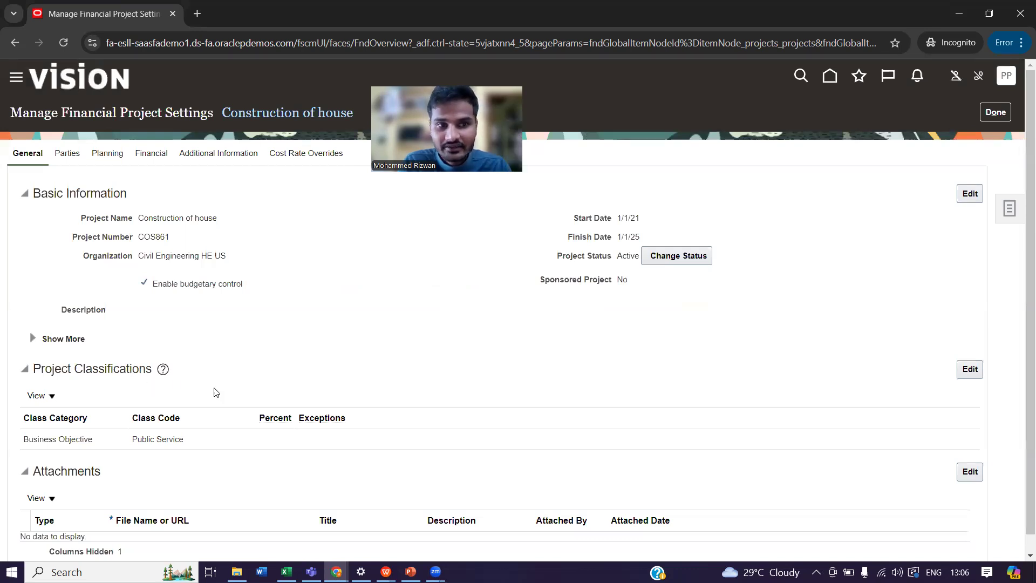
# Finish with the project settings and open the financial project plan of Construction of house.
pyautogui.click(995, 113)
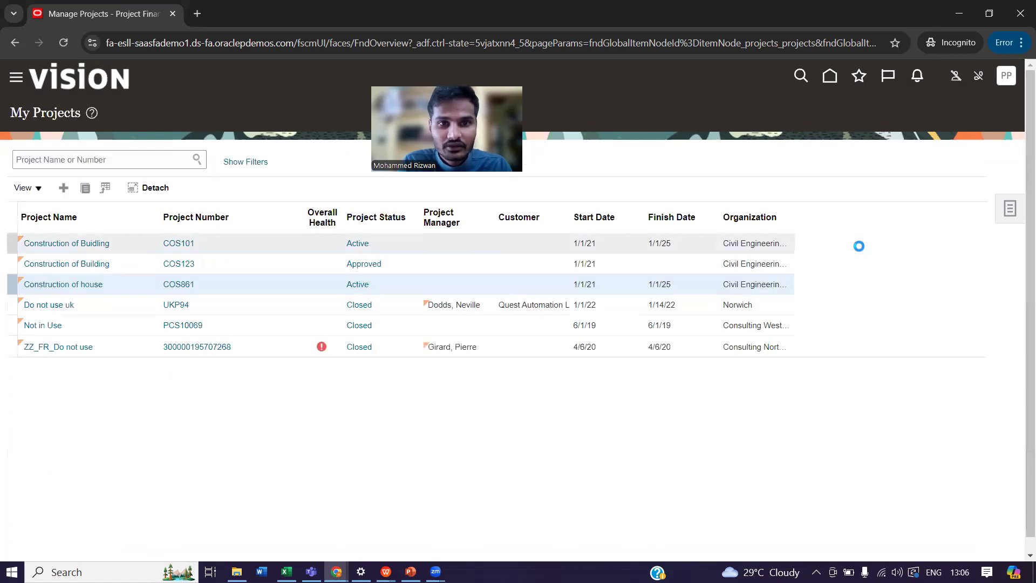
pyautogui.click(1011, 210)
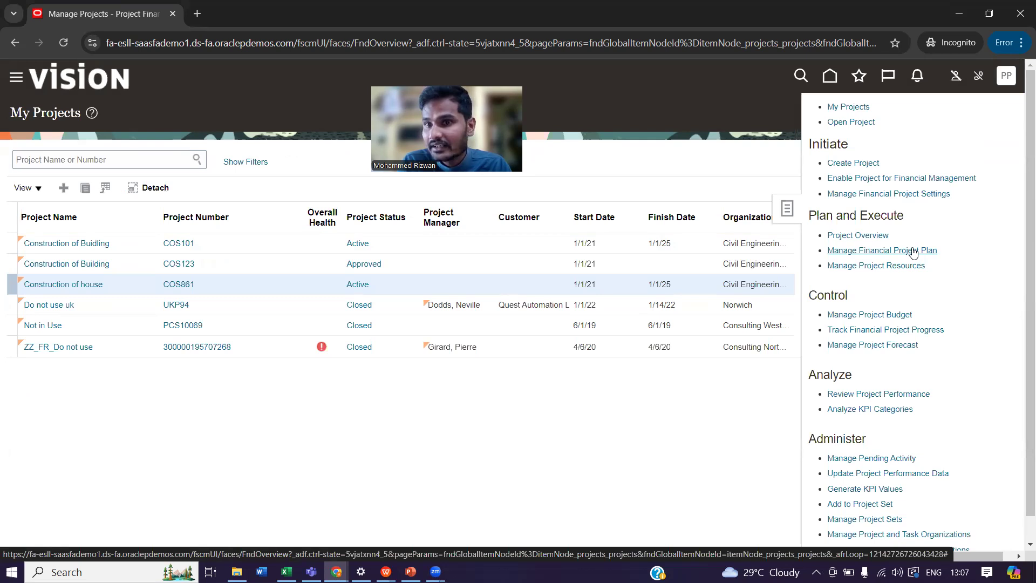
pyautogui.click(897, 252)
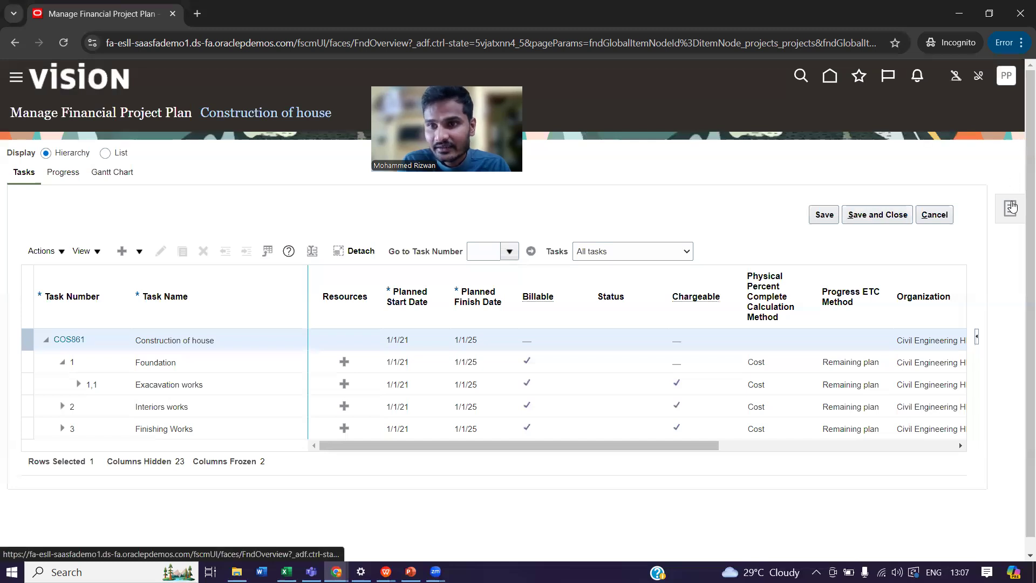
pyautogui.click(1012, 207)
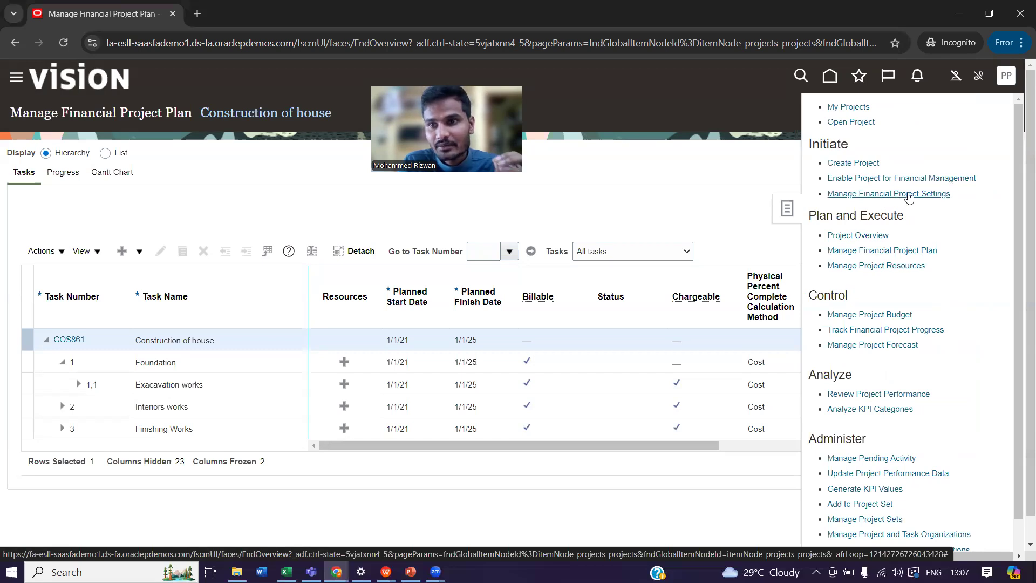
pyautogui.click(910, 252)
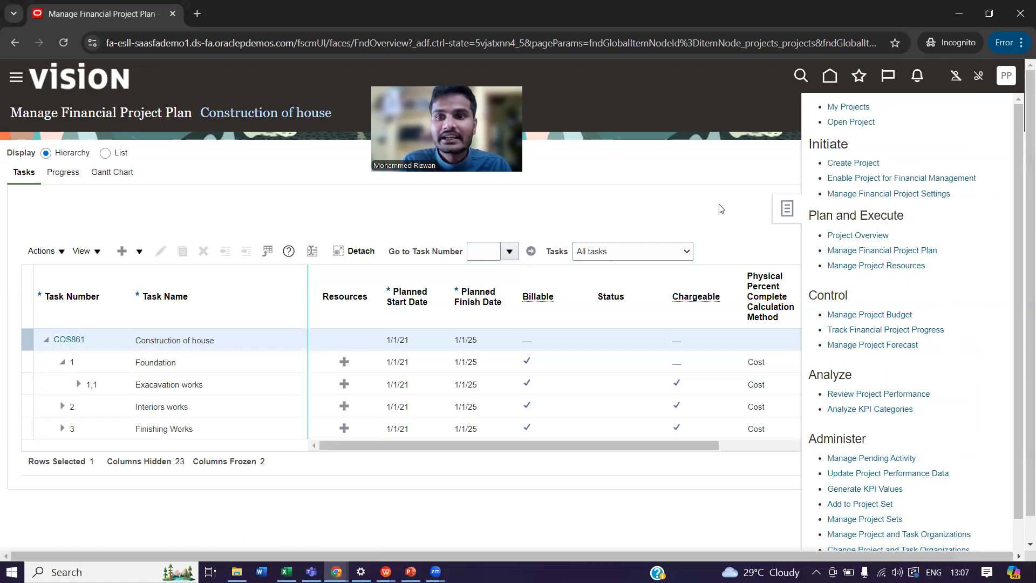